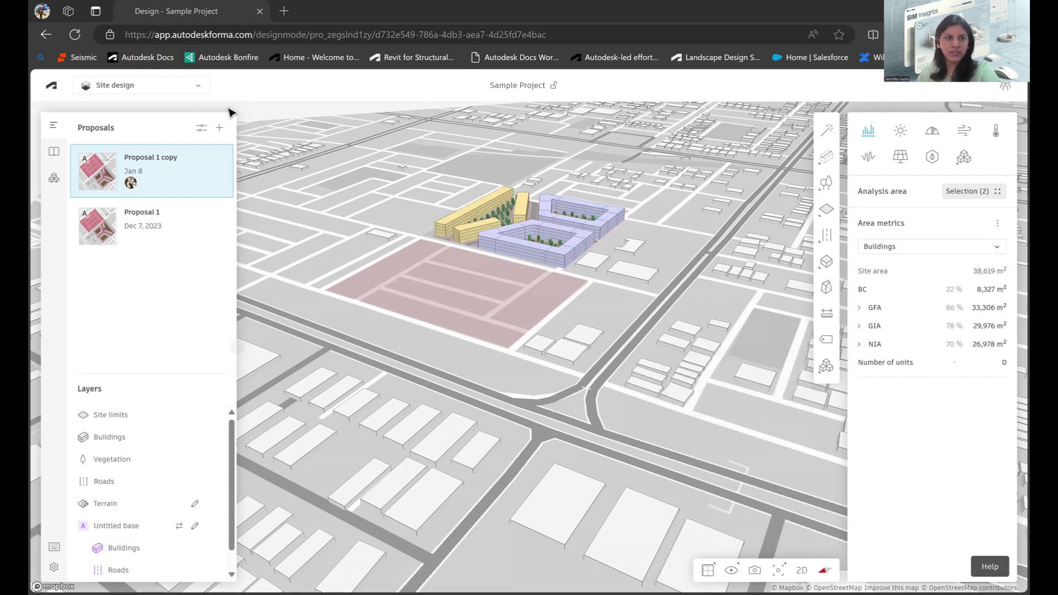
Step: Switch from Site design to the Board workspace and add a new board, Board 2
click(187, 88)
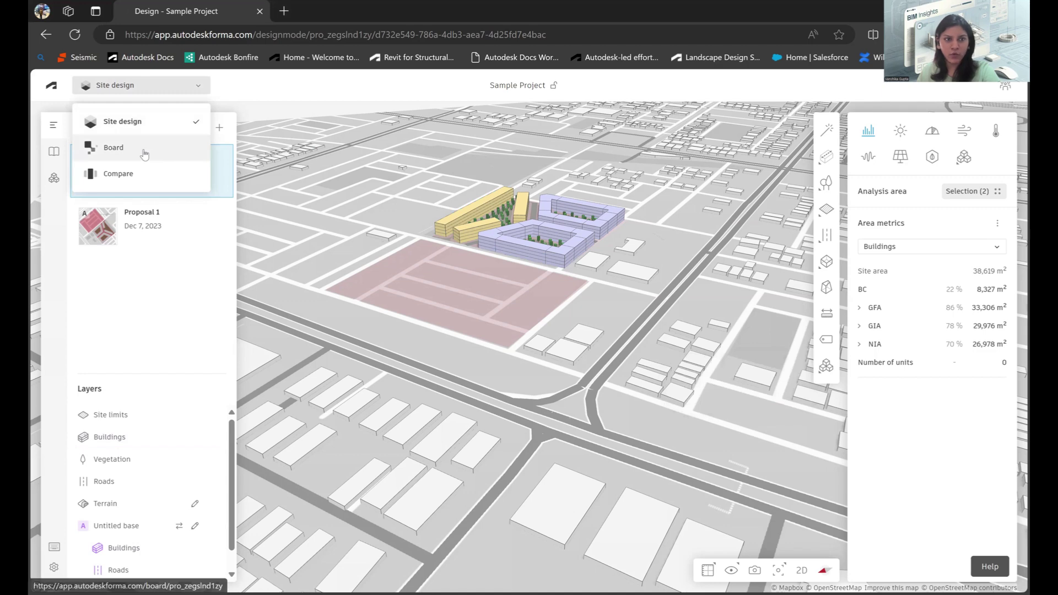
click(145, 153)
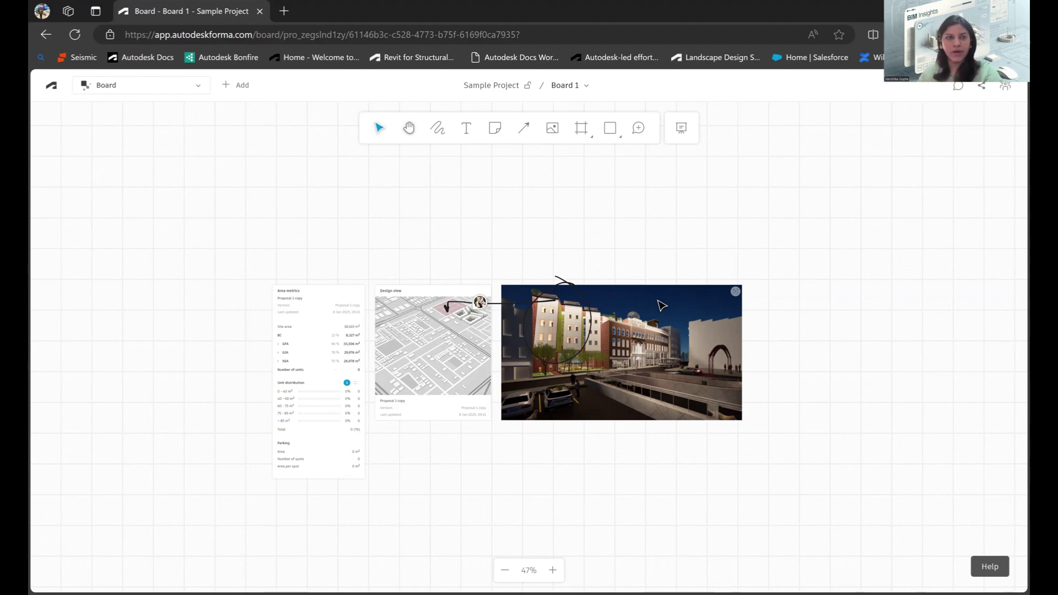
click(583, 87)
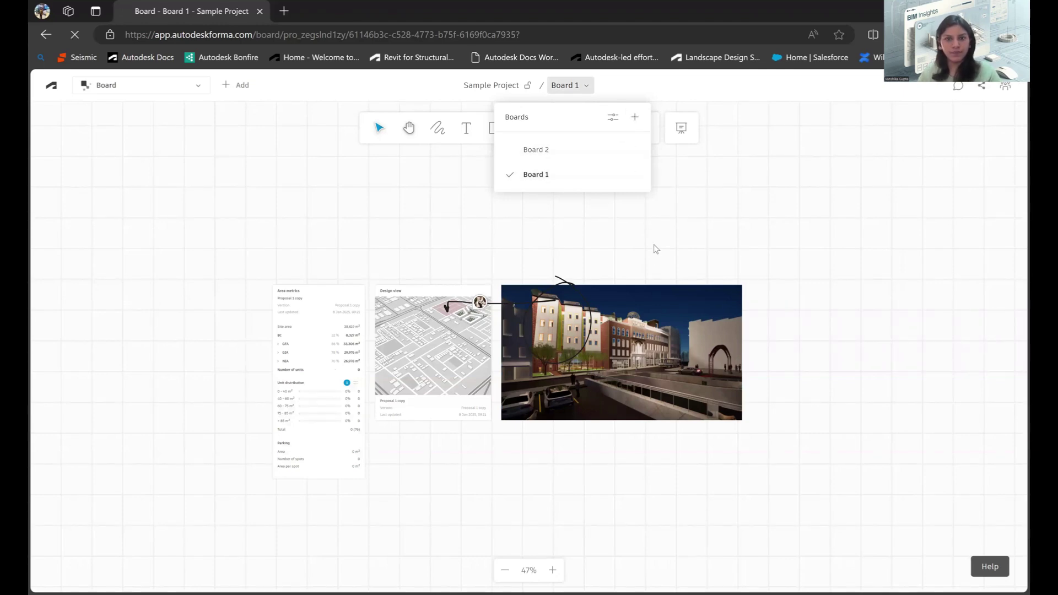
click(538, 158)
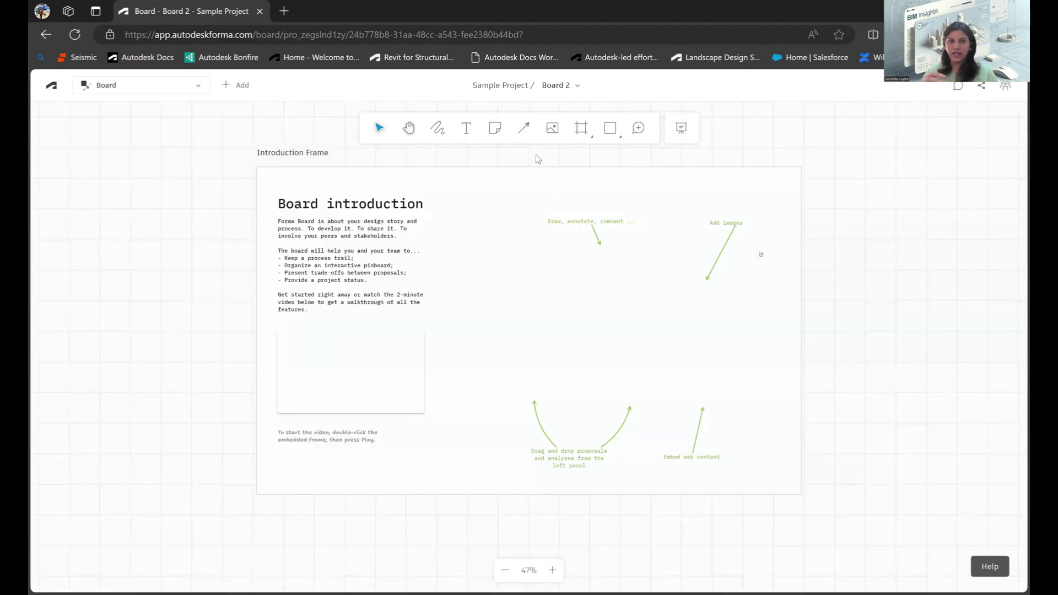
Step: Delete the Introduction Frame and drop the Proposal 1 copy Design view widget onto Board 2
click(554, 175)
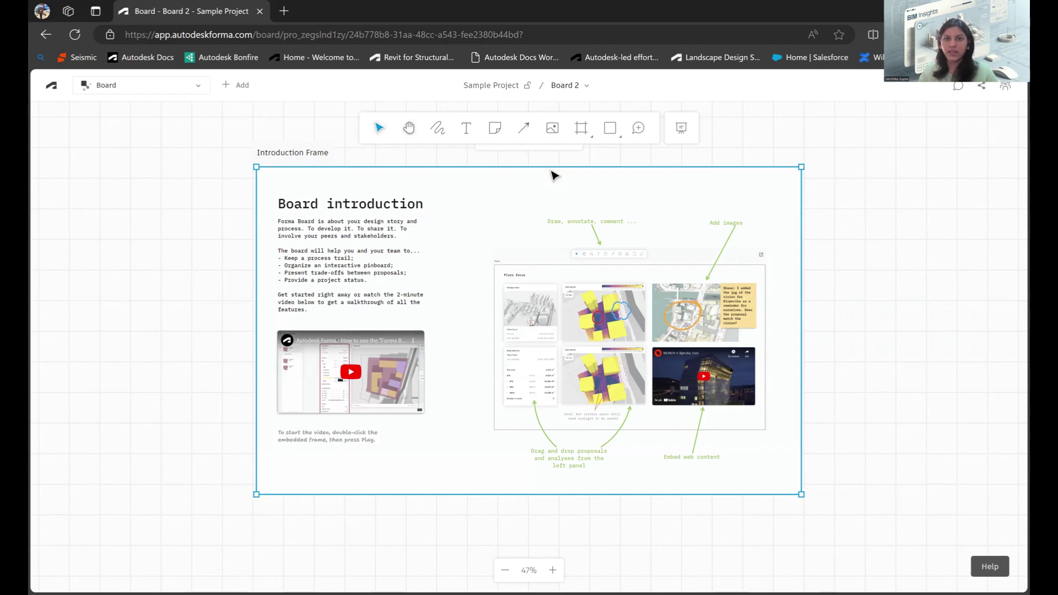
key(Delete)
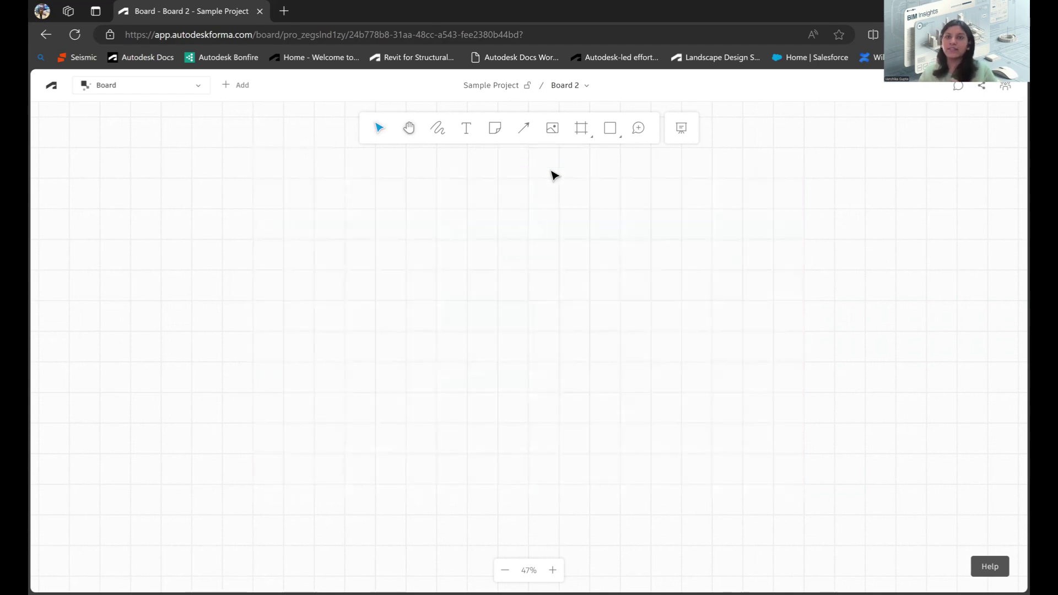
click(227, 85)
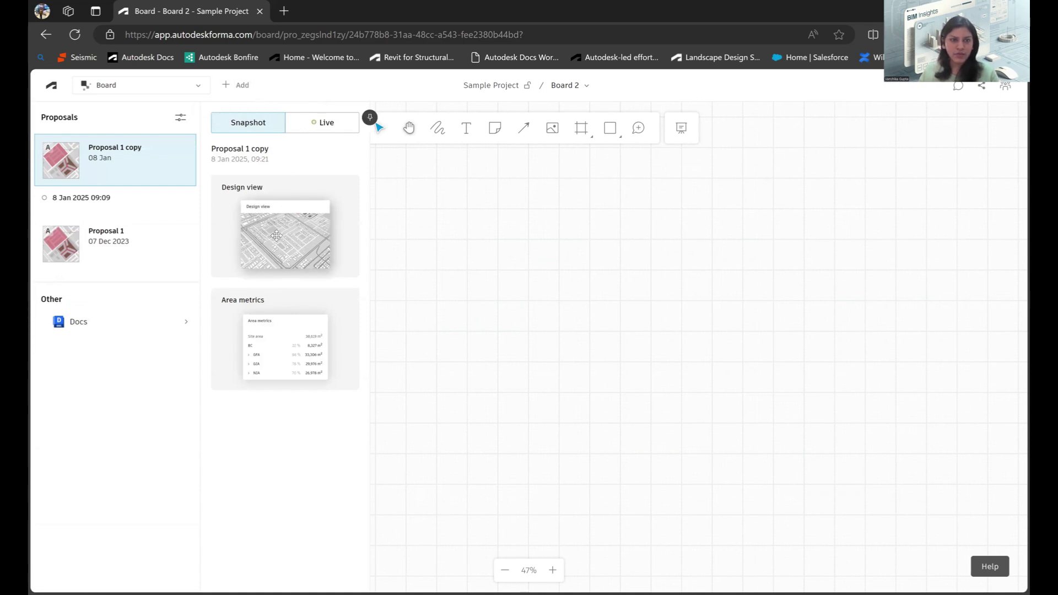
drag(276, 236, 484, 265)
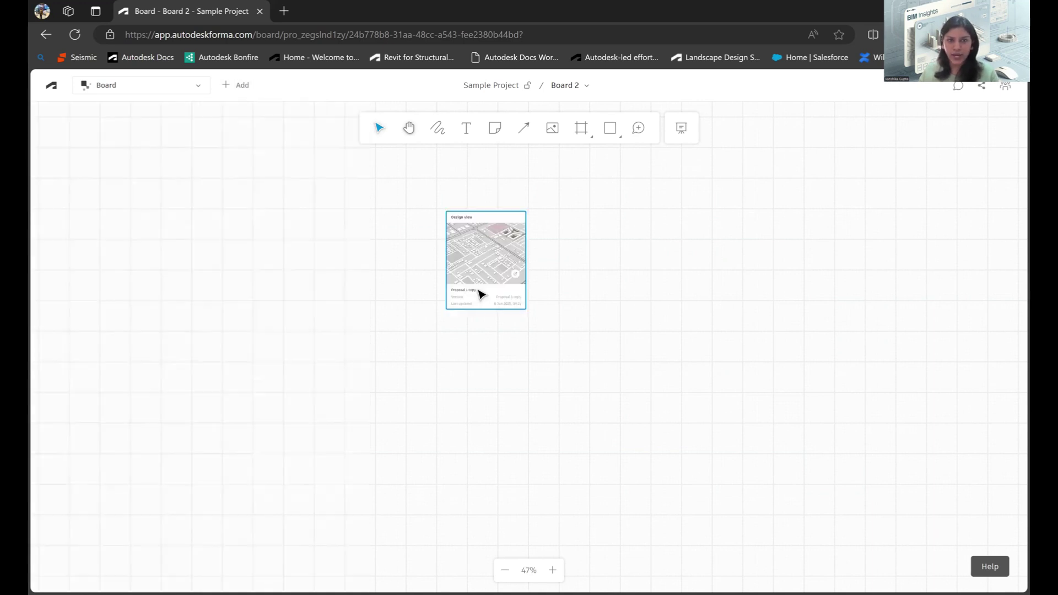
Step: Enlarge the Design view widget and nudge it up and left
click(455, 310)
drag(446, 309, 412, 340)
drag(461, 282, 454, 270)
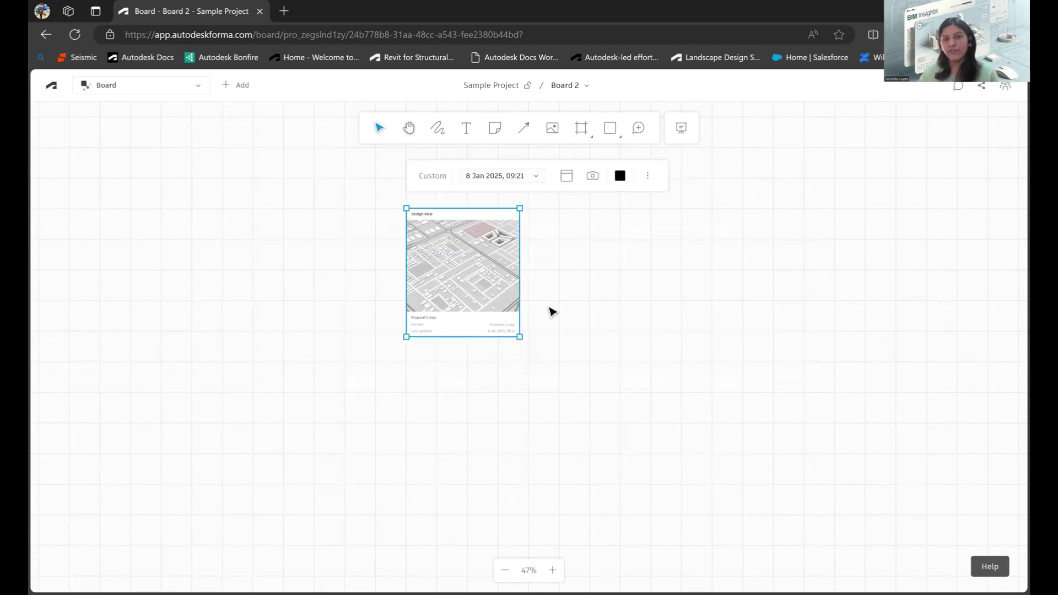
click(548, 307)
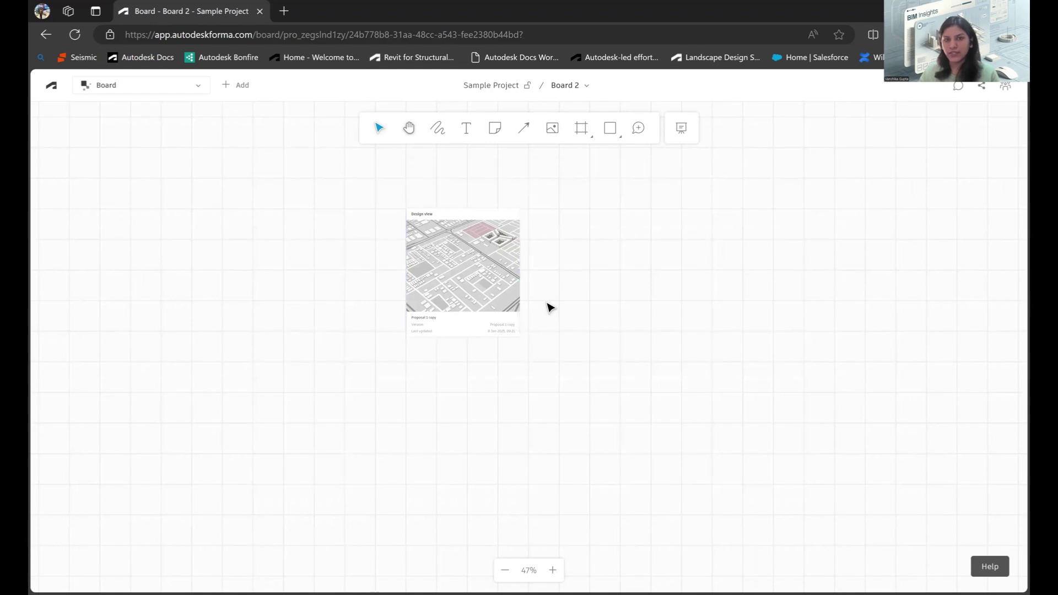
Step: Upload Image4 from the Desktop and position it right of the Design view card
click(555, 135)
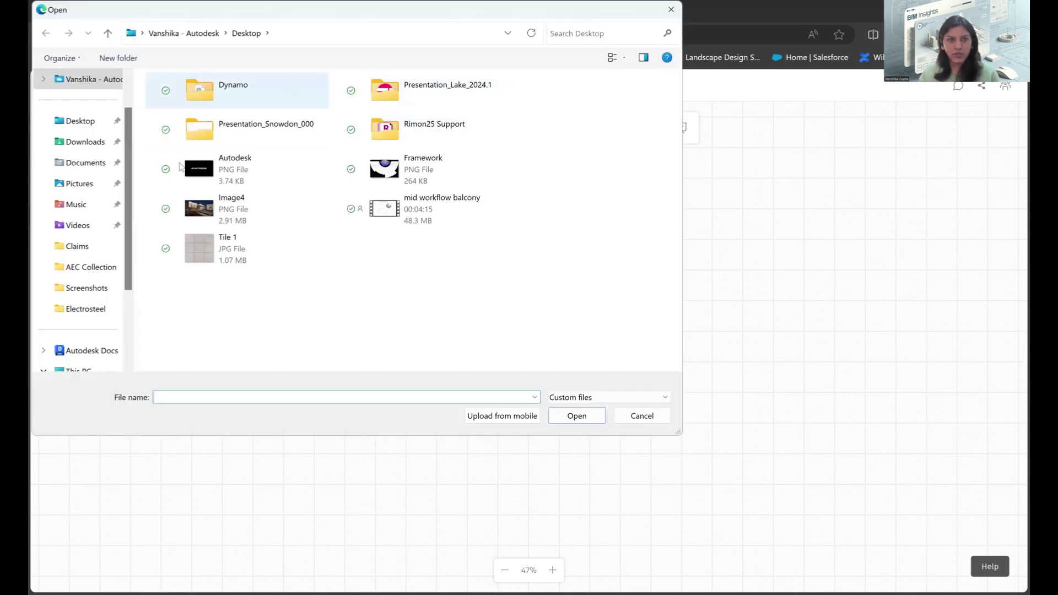
click(242, 221)
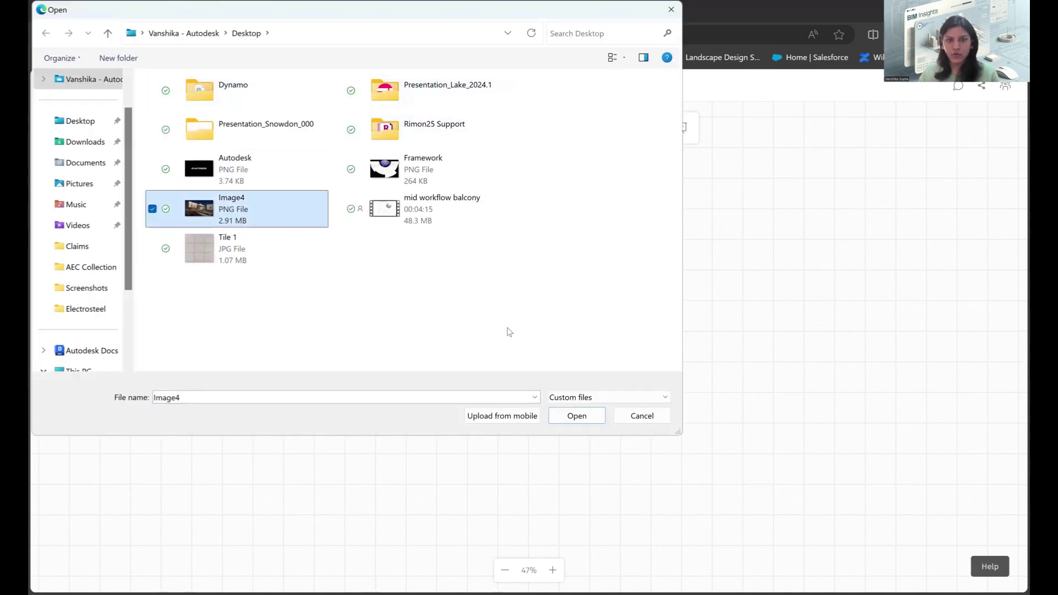
click(591, 421)
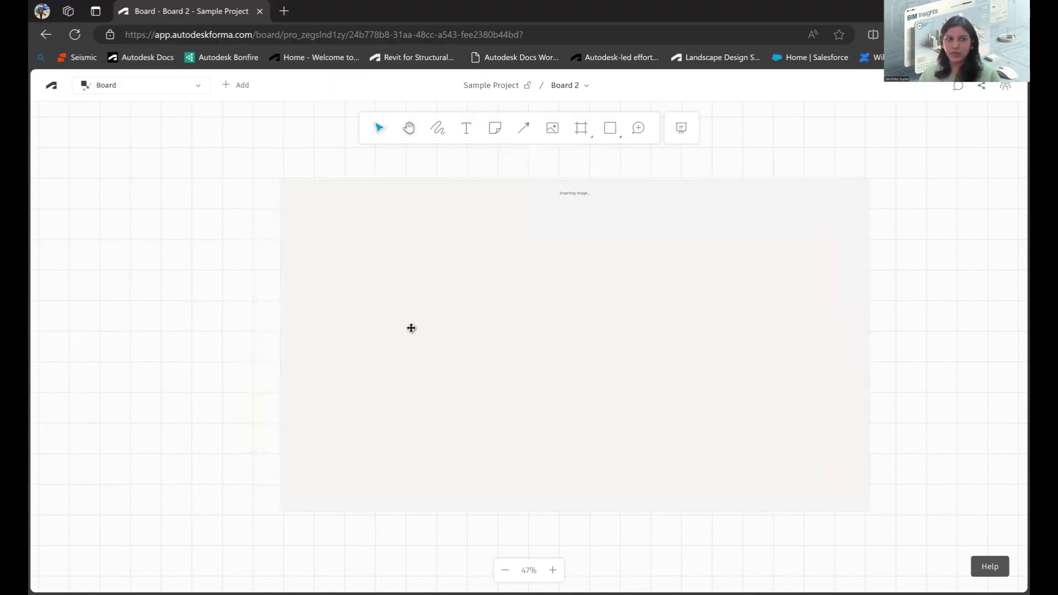
drag(425, 332, 629, 344)
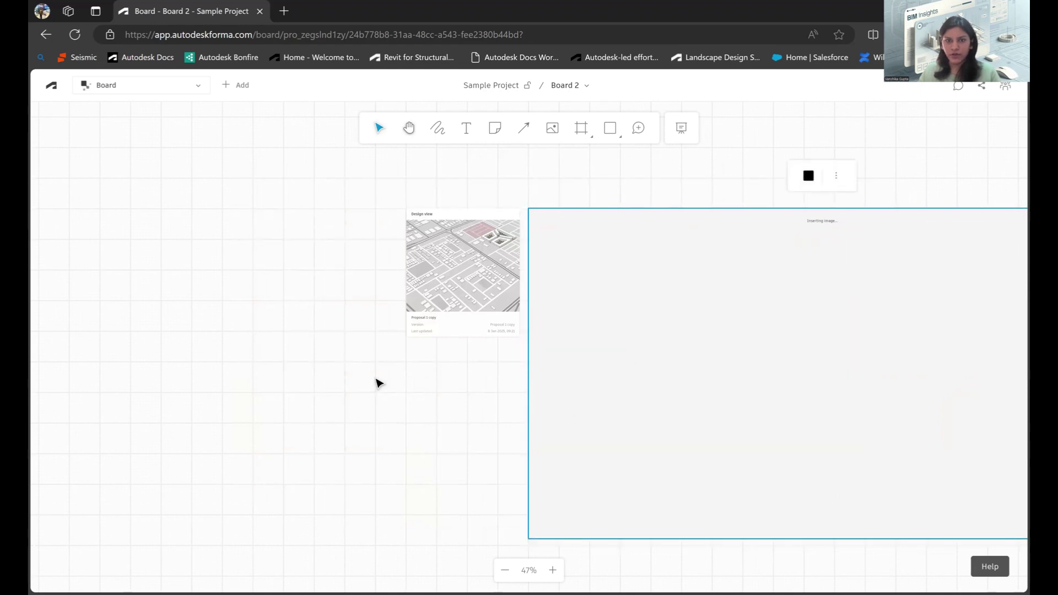
scroll(378, 383, down, 3)
scroll(378, 383, up, 3)
ctrl+scroll(378, 383, down, 2)
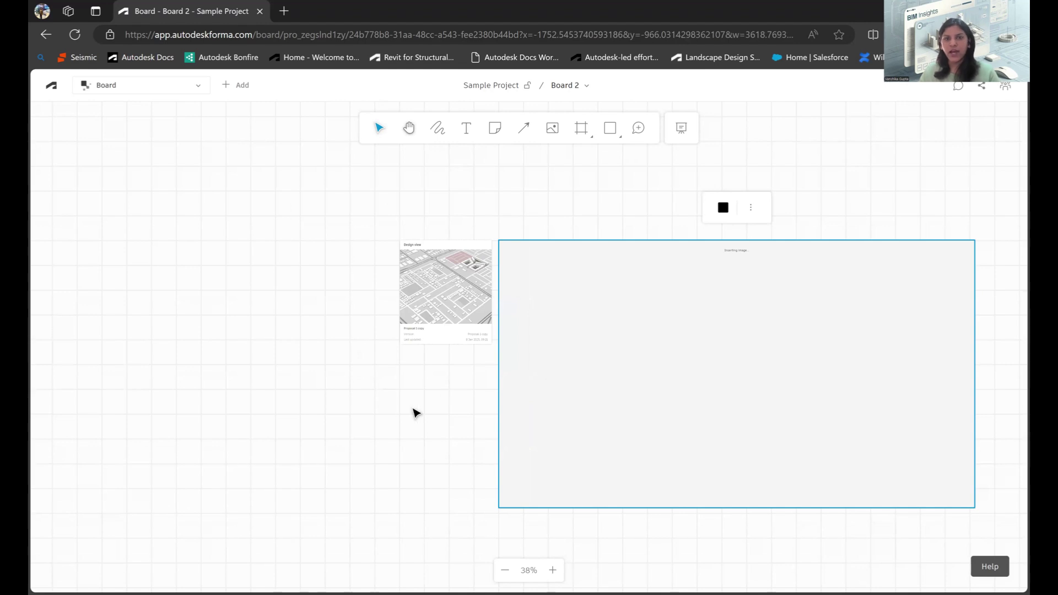
Step: Place the Area metrics widget beside Design view and resize the night-time street render smaller
click(238, 86)
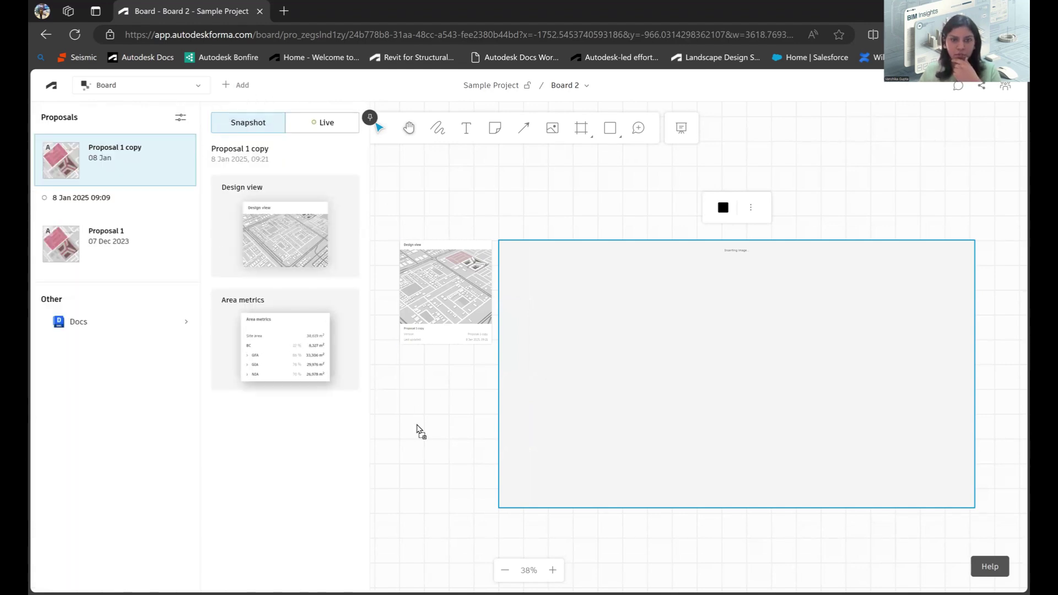
drag(401, 362, 336, 277)
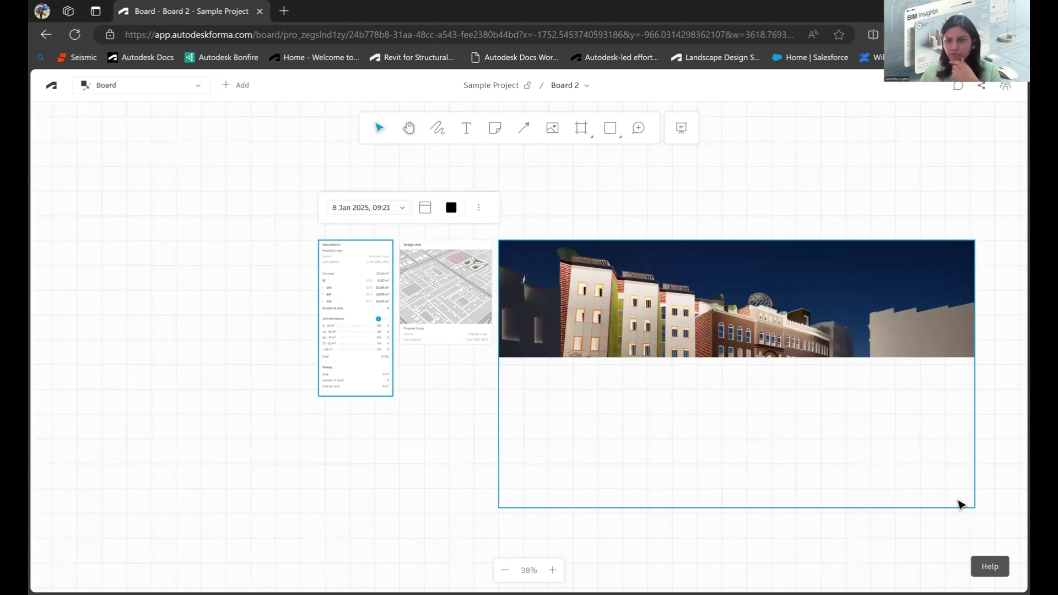
click(972, 504)
drag(821, 365, 683, 345)
scroll(492, 310, up, 3)
scroll(492, 311, down, 3)
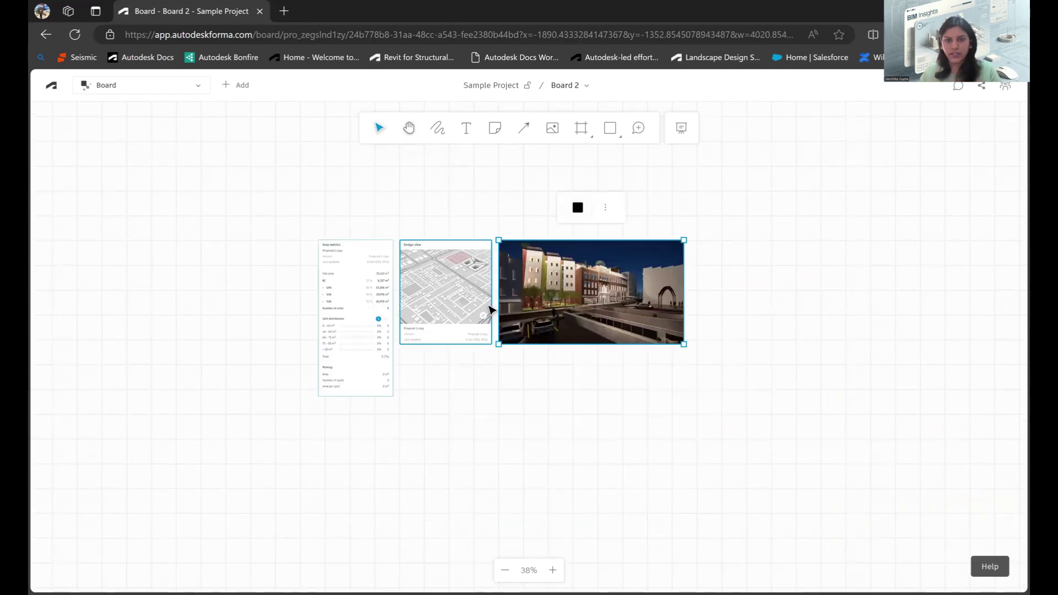
ctrl+scroll(492, 310, up, 3)
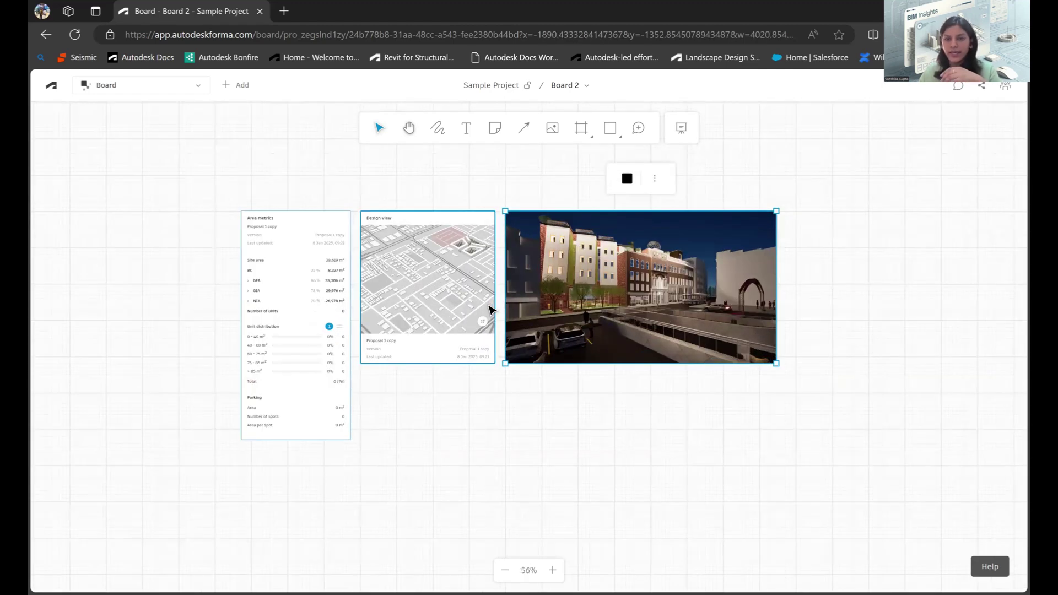
scroll(479, 286, up, 1)
ctrl+scroll(468, 253, up, 1)
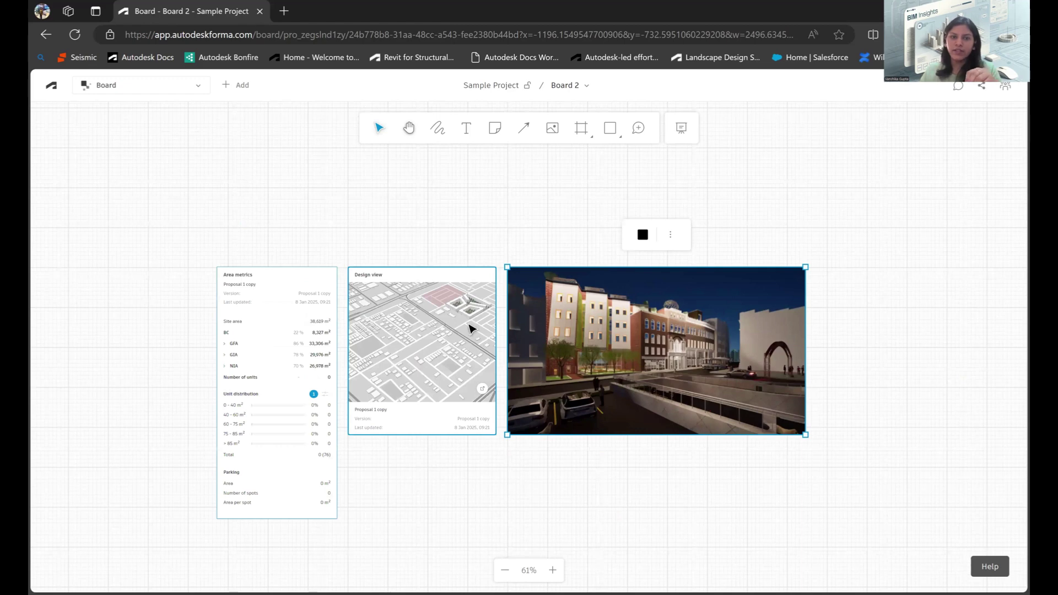
ctrl+scroll(472, 329, up, 1)
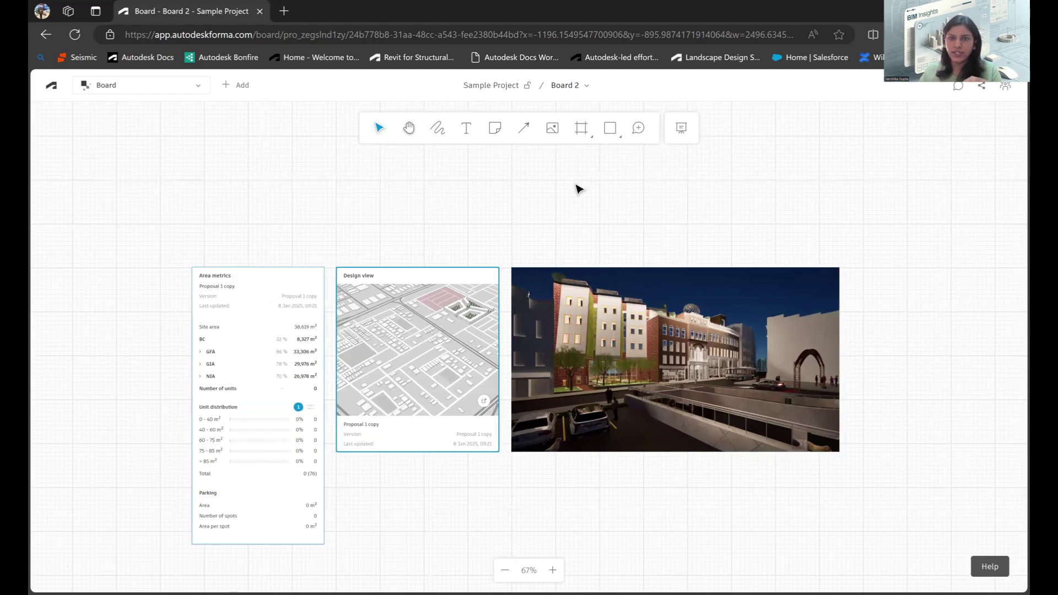
Step: Post the comment 'Add a road here 10m wide' on the Design view map
click(637, 129)
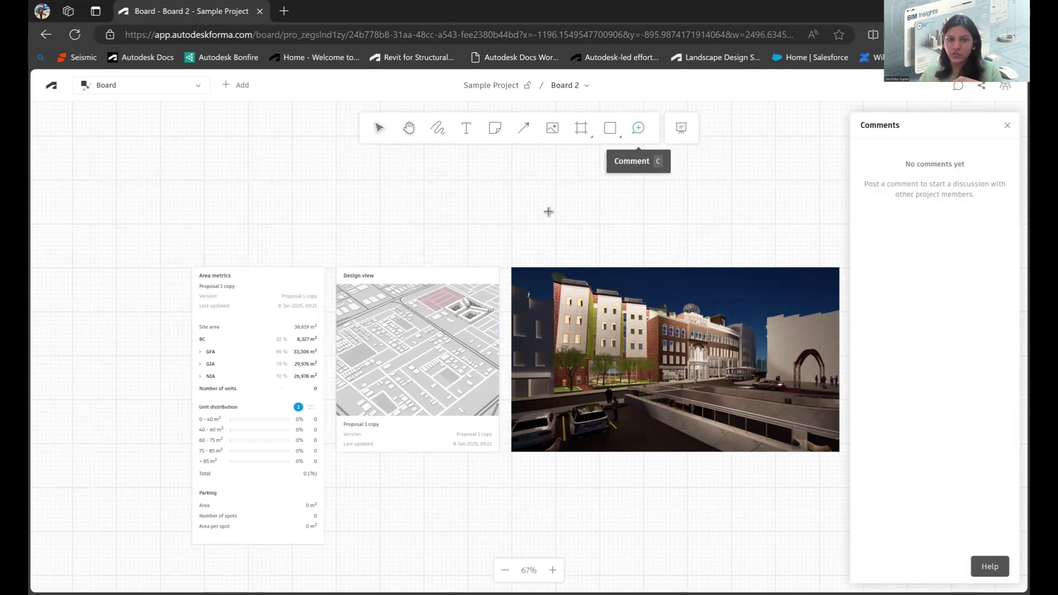
click(460, 296)
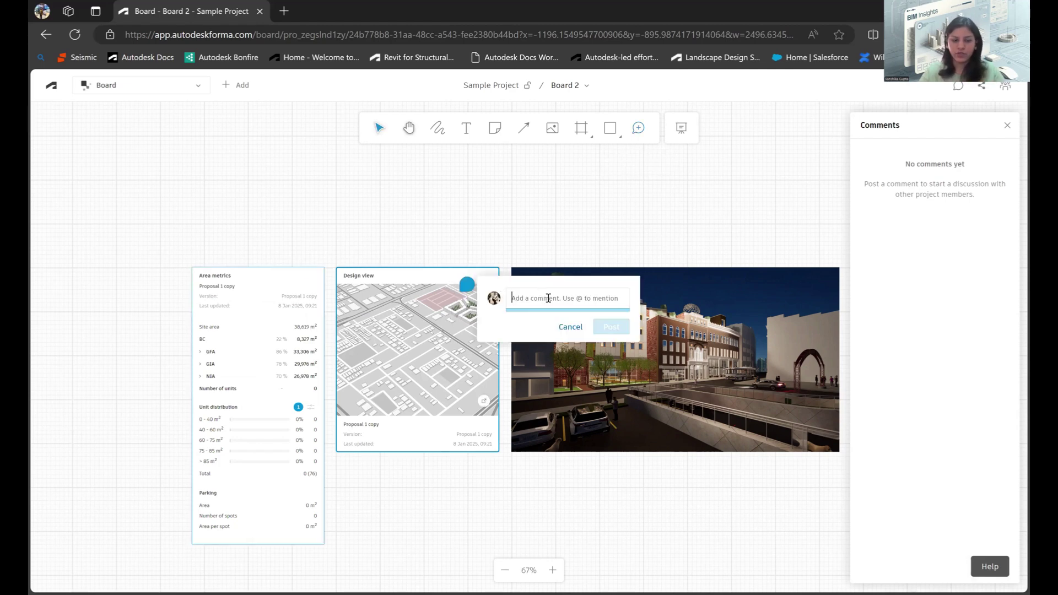
text(Add a road)
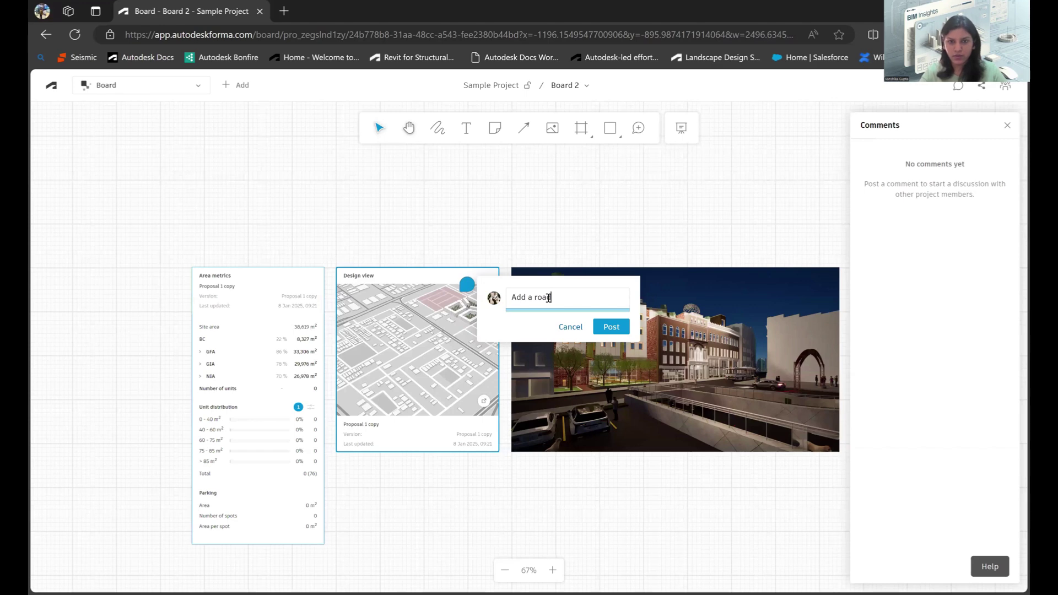
text(here w10m wide)
click(612, 326)
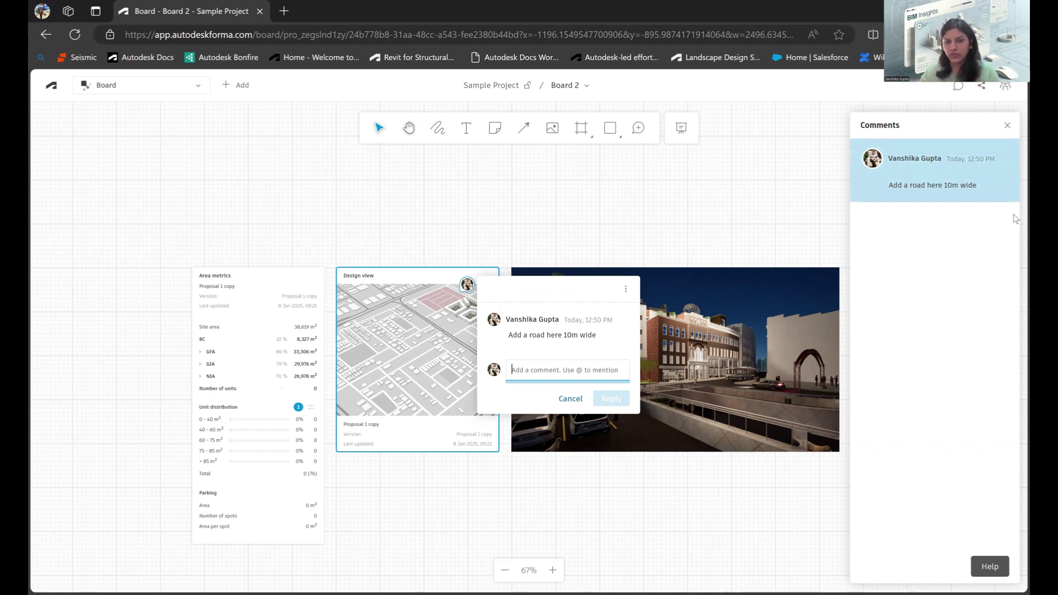
click(1006, 128)
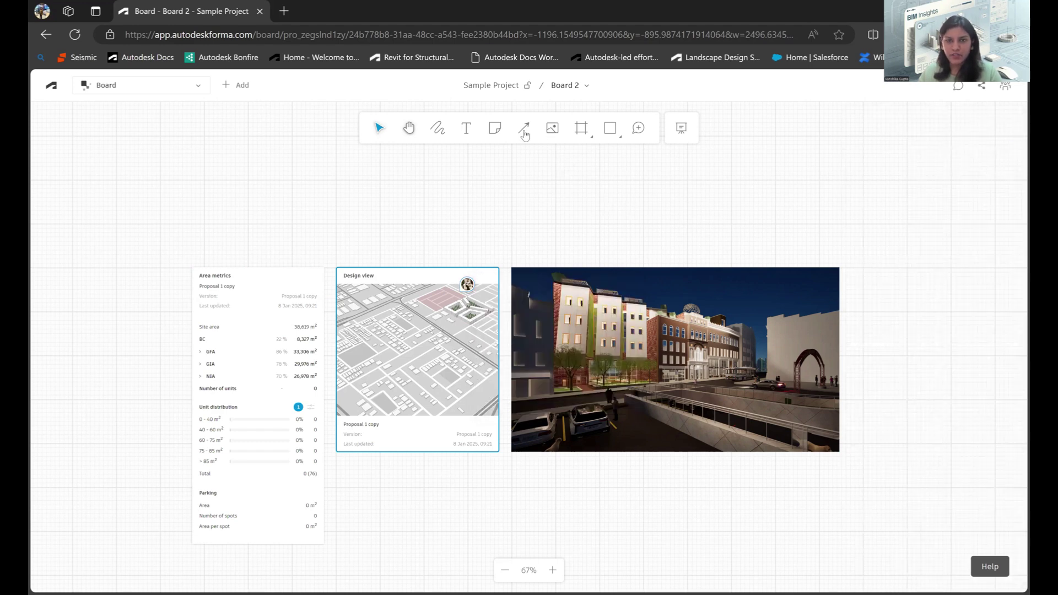
Step: Outline the building in the street render and draw an arrow from it to Design view
click(448, 134)
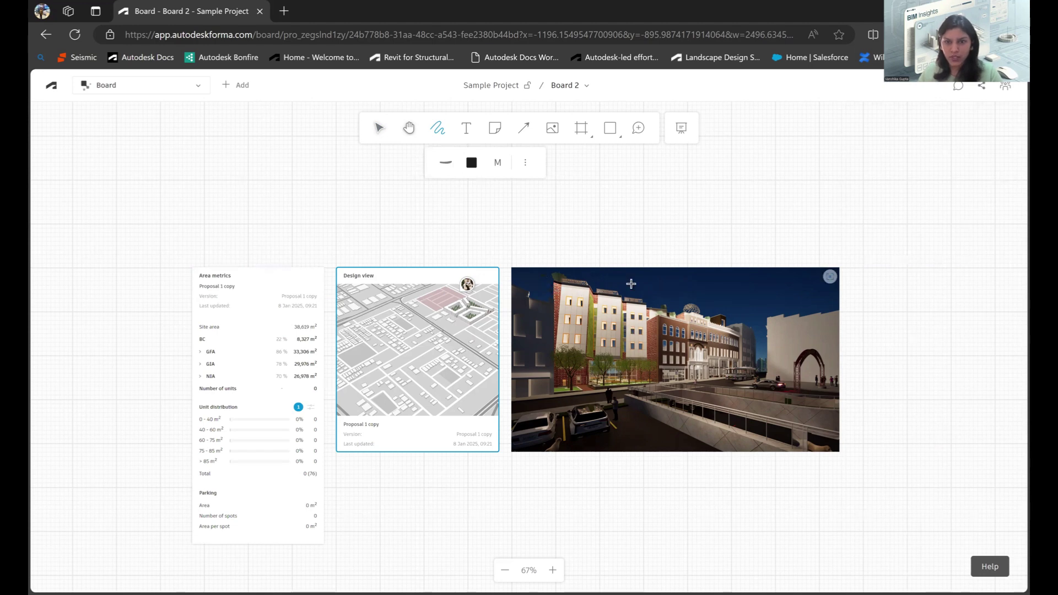
mouse_move(635, 314)
mouse_down()
mouse_move(609, 392)
mouse_move(562, 380)
mouse_move(551, 279)
mouse_move(568, 284)
mouse_up()
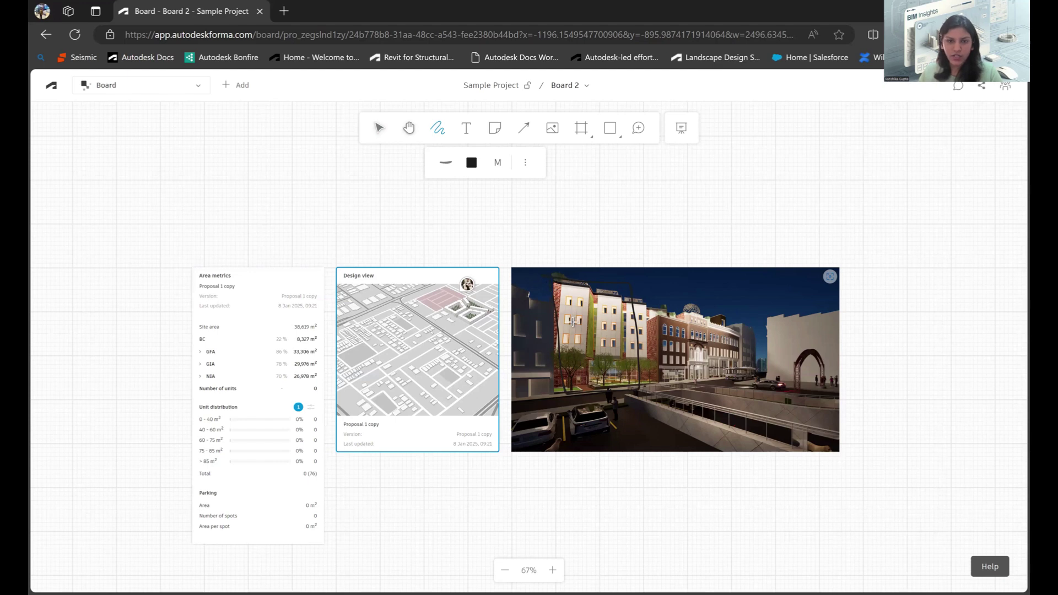
mouse_move(573, 323)
mouse_down()
mouse_move(464, 325)
mouse_move(479, 333)
mouse_up()
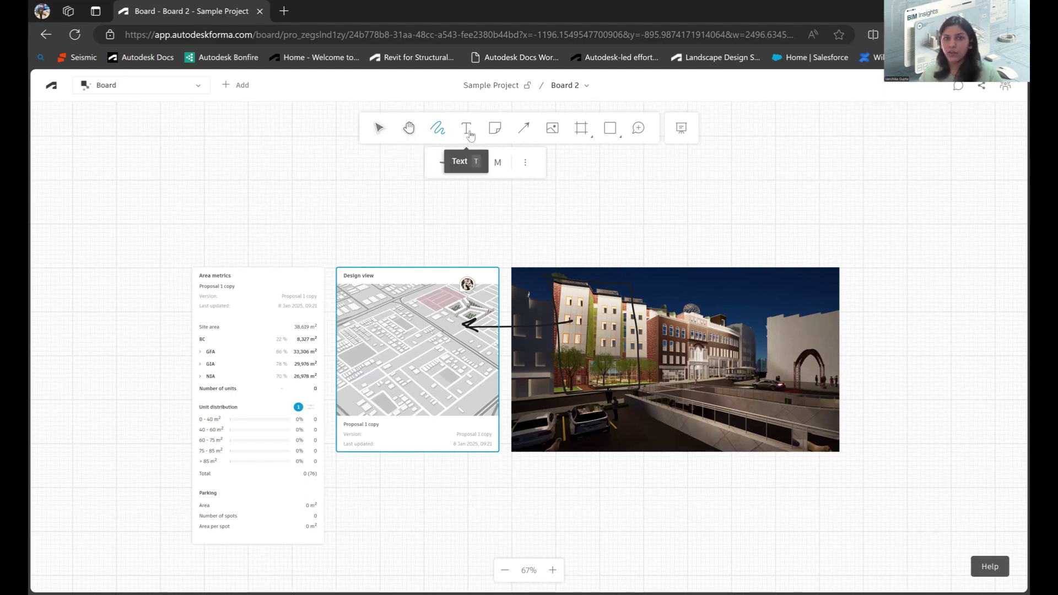
Step: Place the text label 'Refer for building shape' above the street render
click(468, 132)
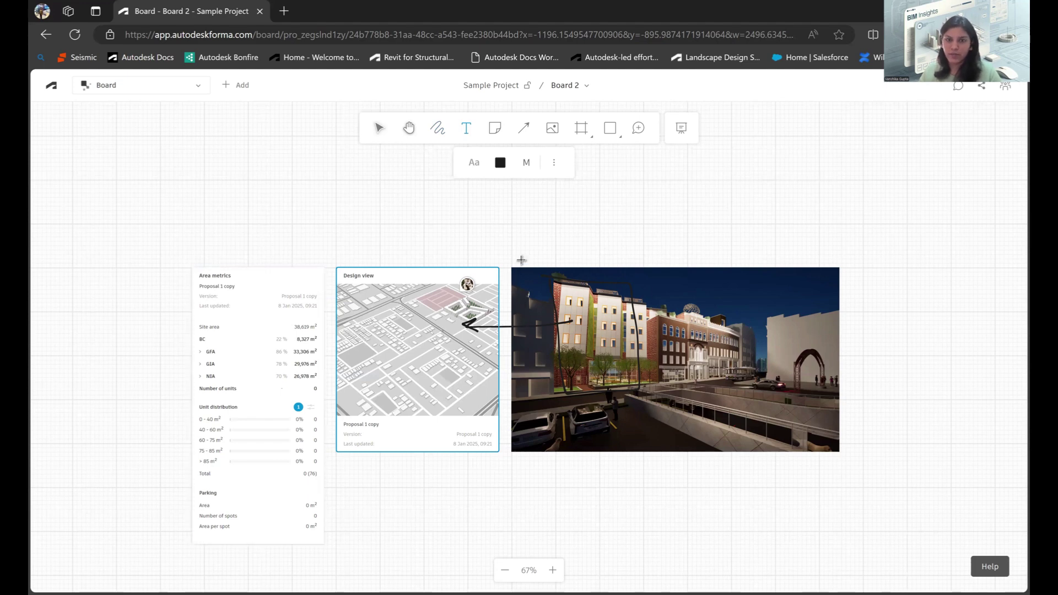
click(518, 236)
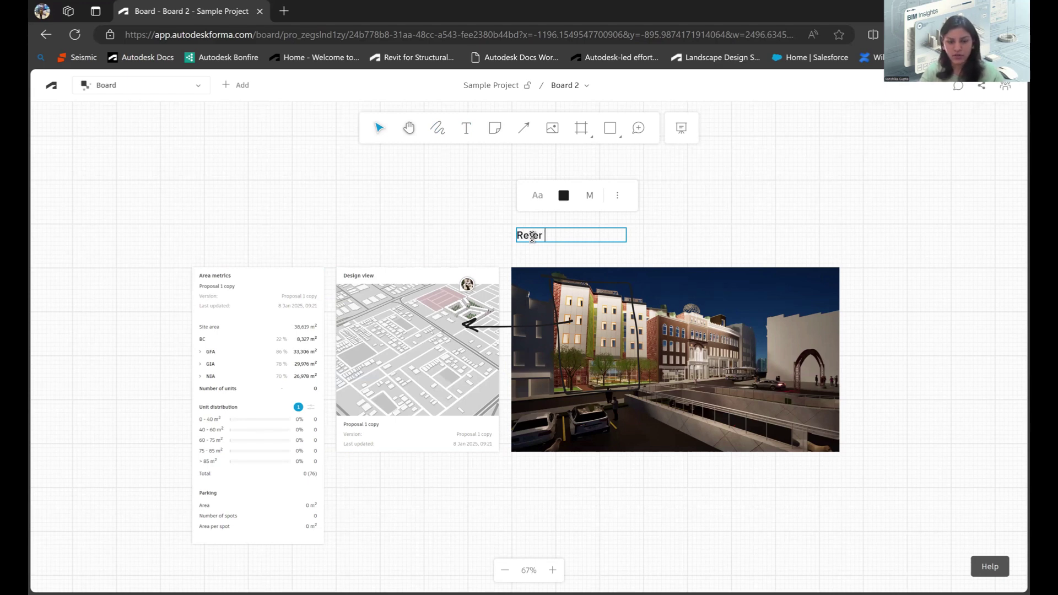
text(for building )
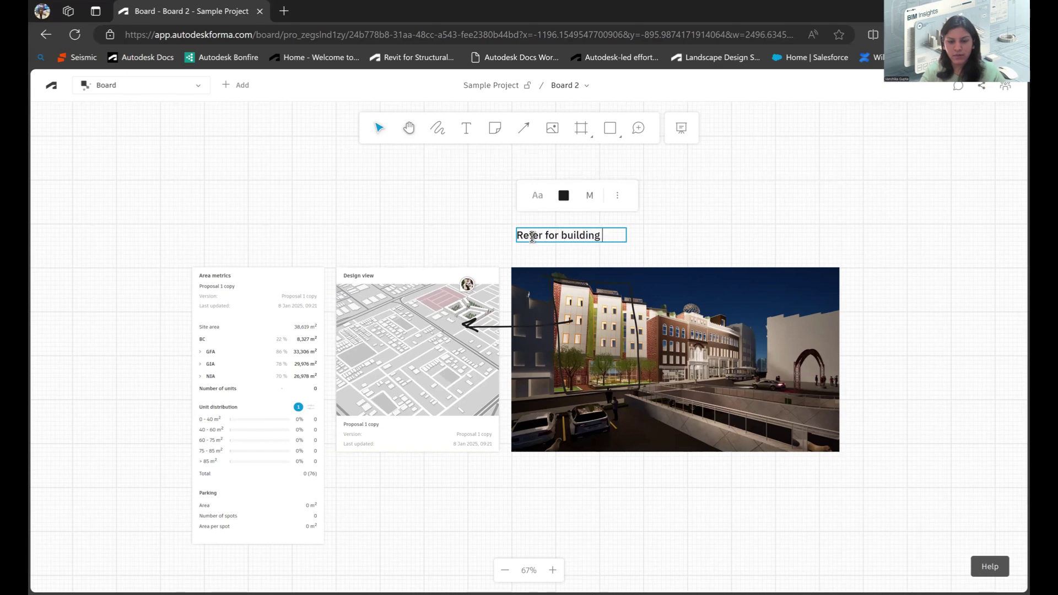
text(shape)
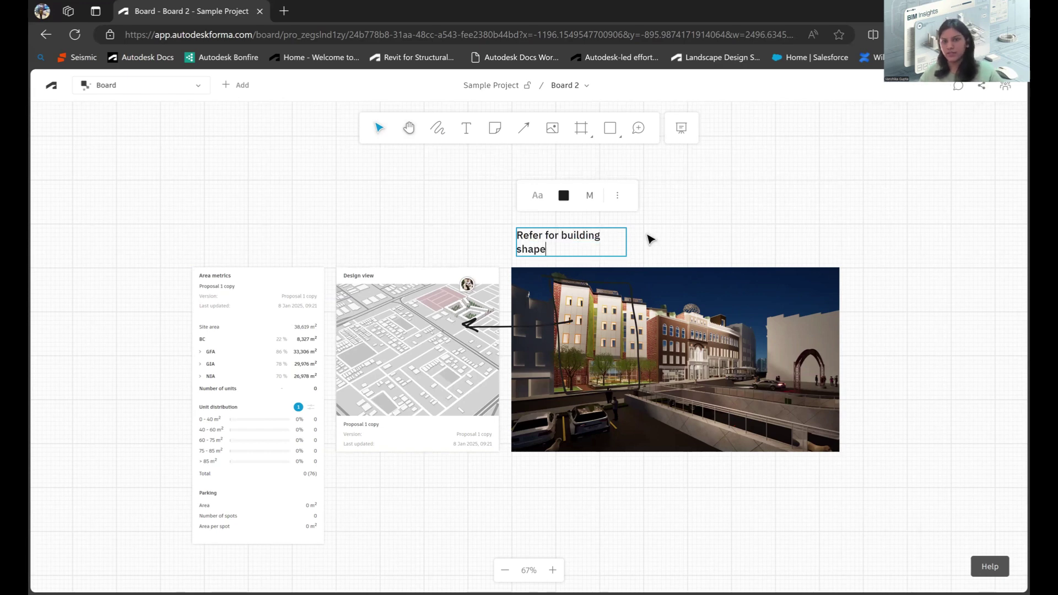
click(654, 242)
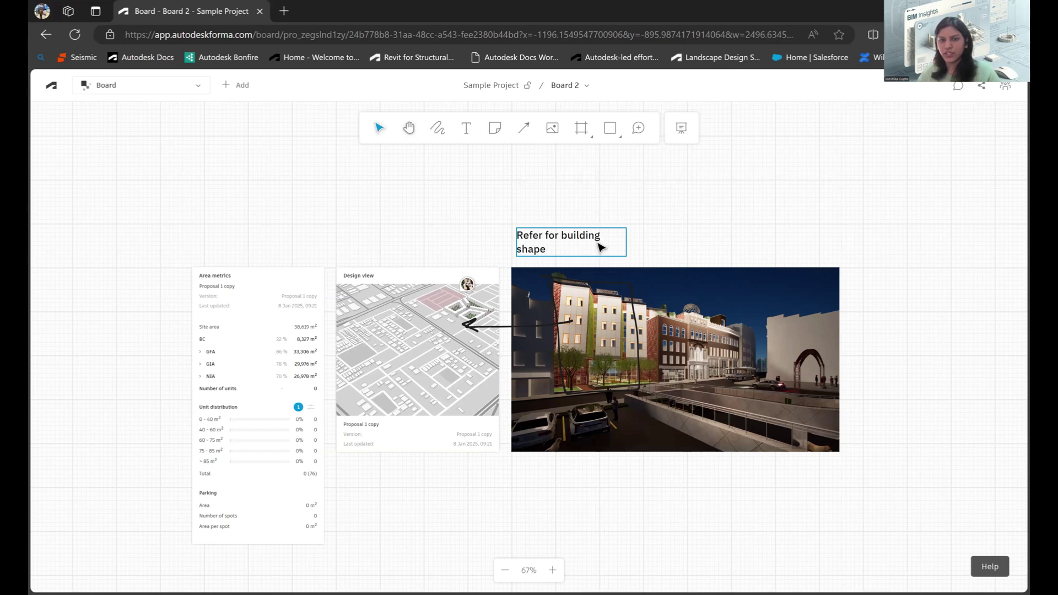
click(600, 247)
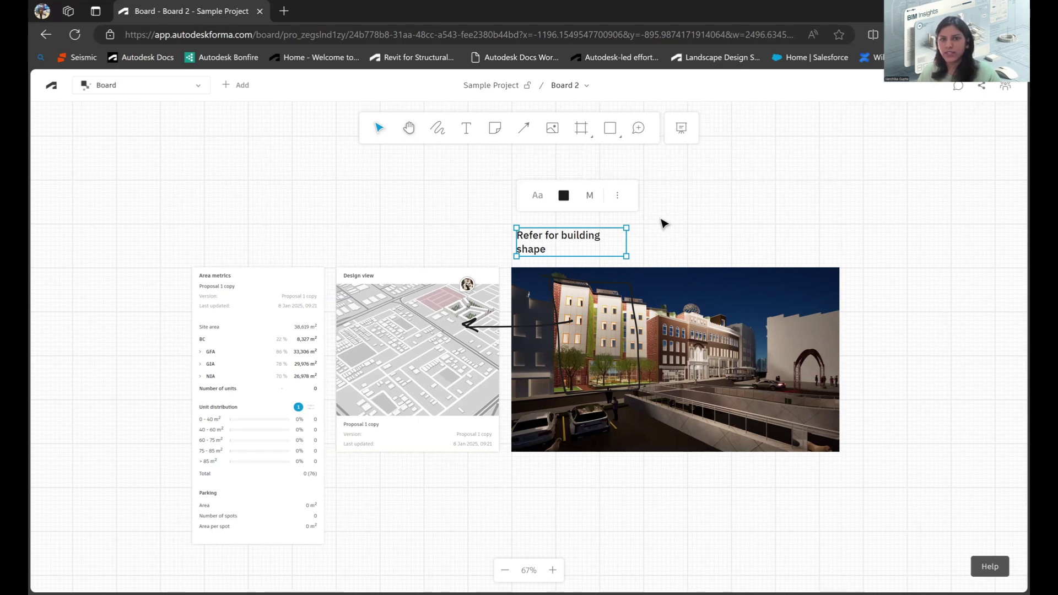
key(Escape)
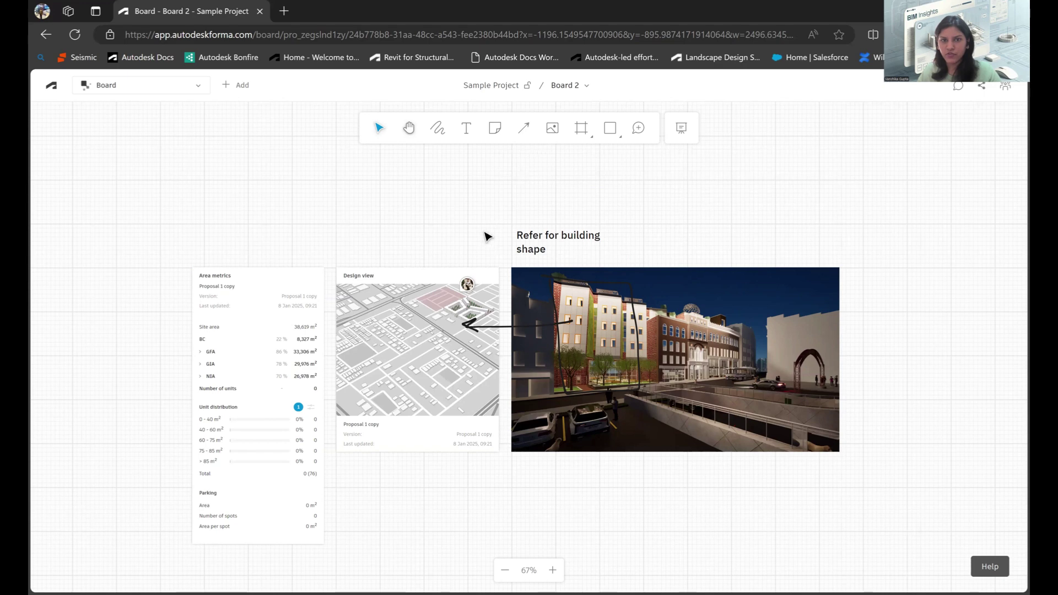
Step: Draw a straight arrow starting above Area metrics and pointing to the Design view card
key(v)
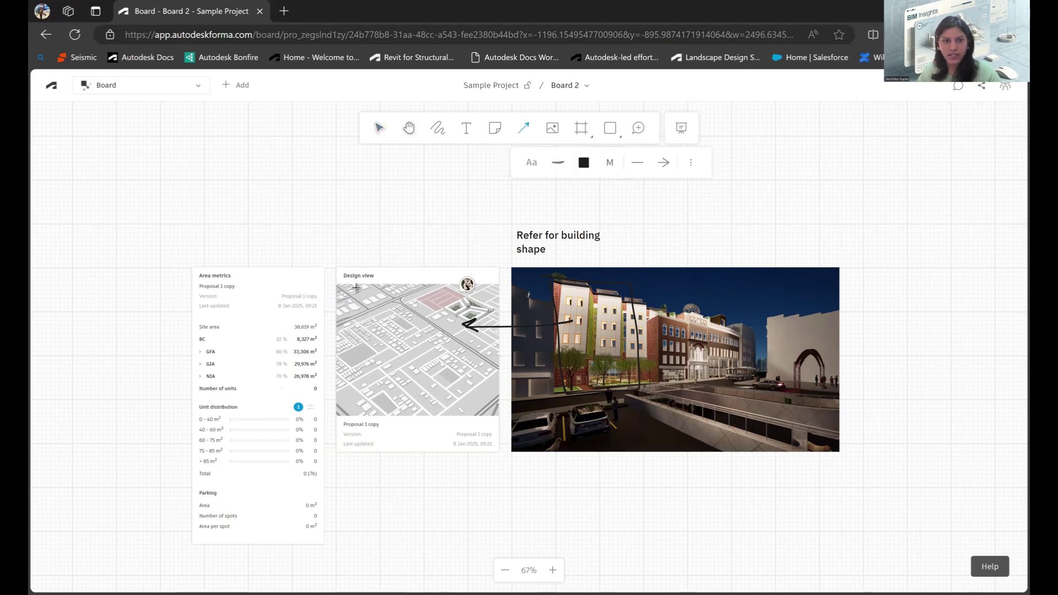
mouse_move(258, 406)
mouse_down()
mouse_move(329, 265)
mouse_move(372, 268)
mouse_up()
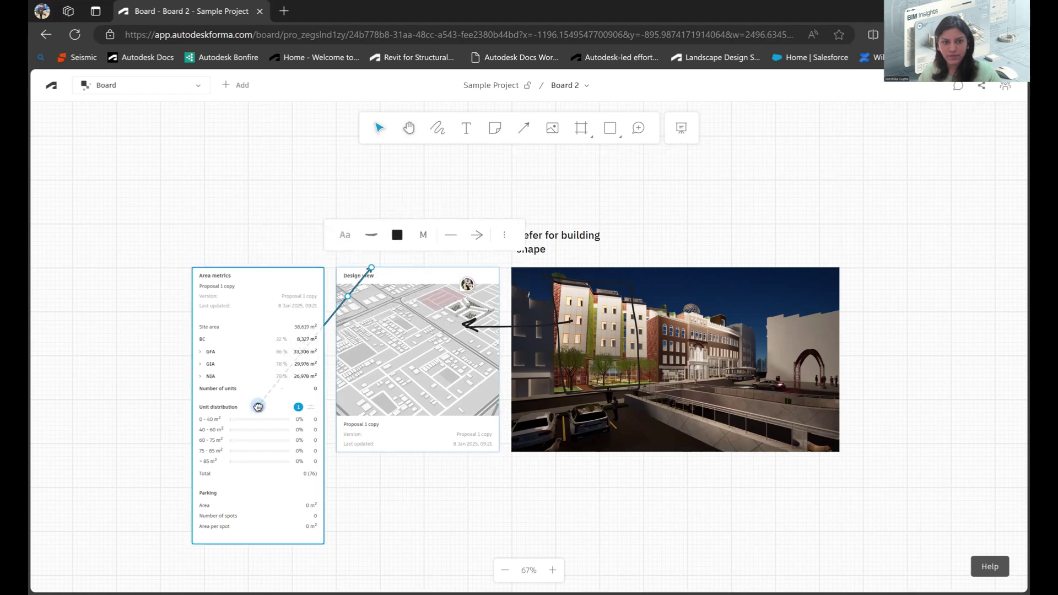
drag(258, 407, 267, 260)
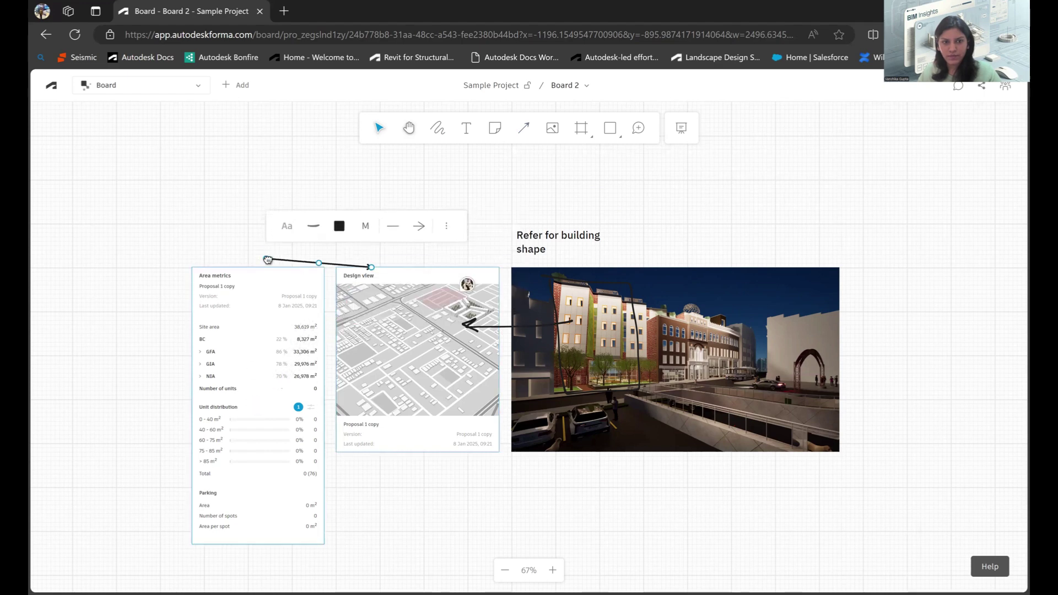
click(505, 208)
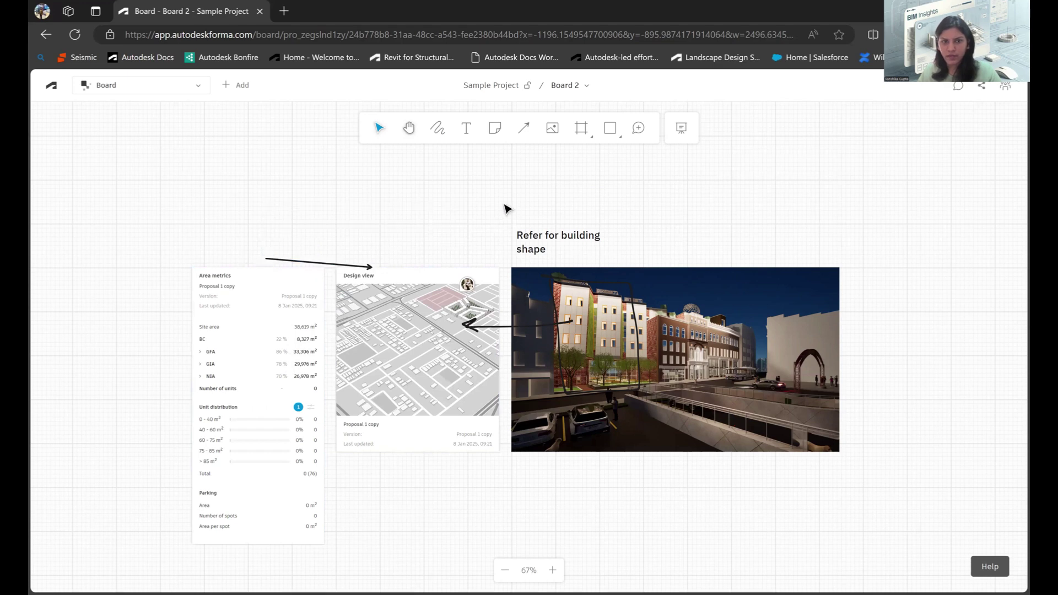
Step: Add a yellow sticky note right of the render, aligned with its top
click(488, 136)
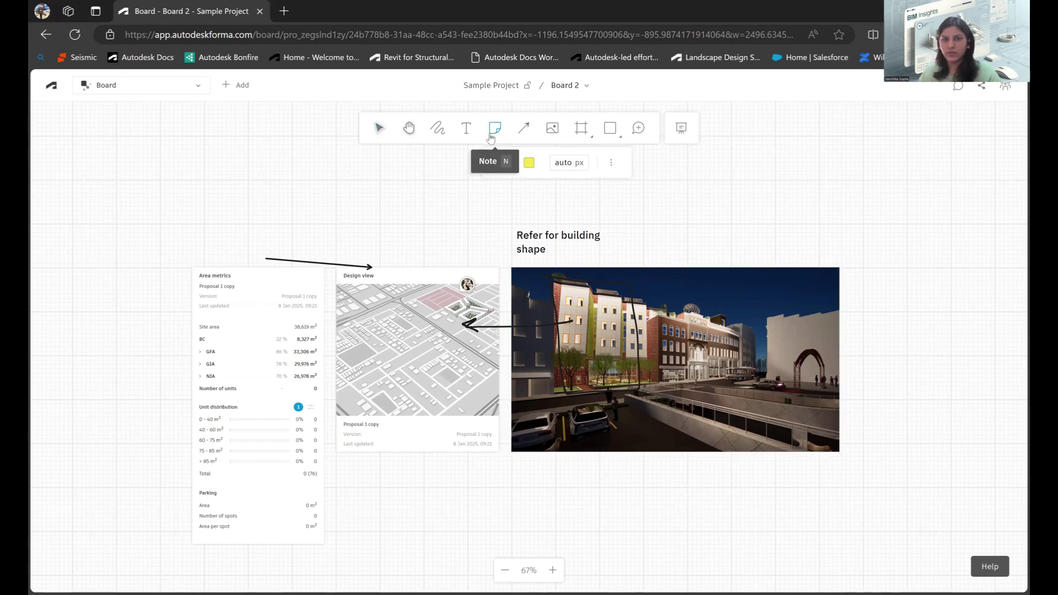
click(855, 272)
drag(869, 279, 919, 312)
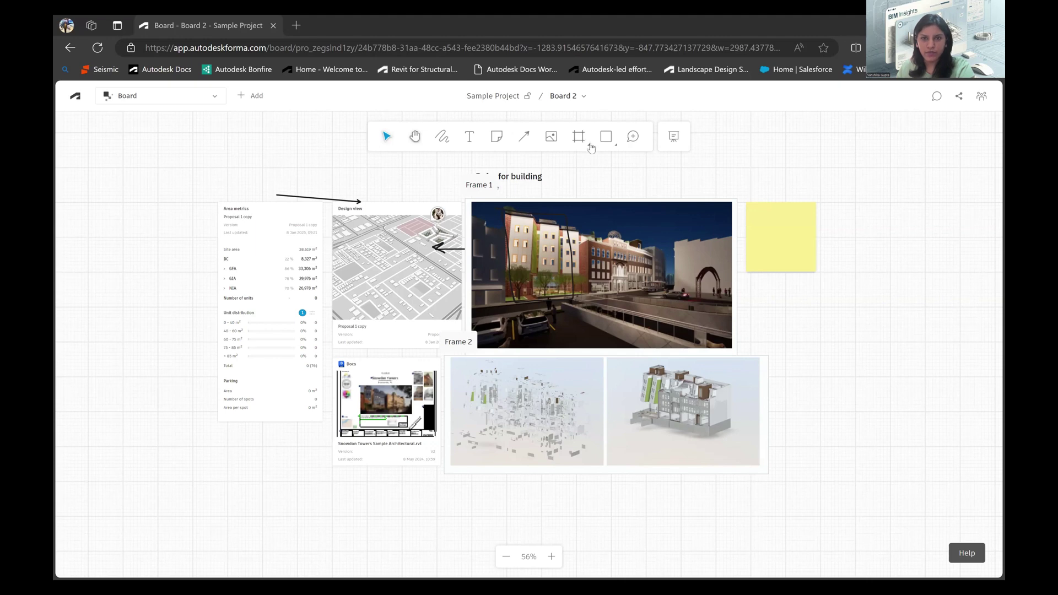
Step: Draw a custom-size frame, Frame 3, around the Design view card
click(590, 146)
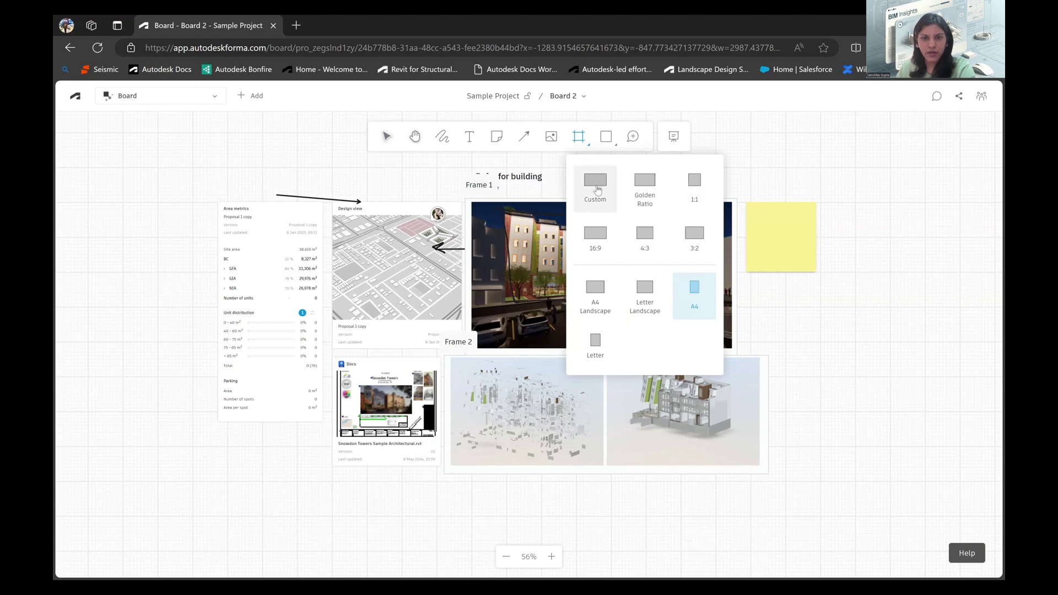
click(597, 189)
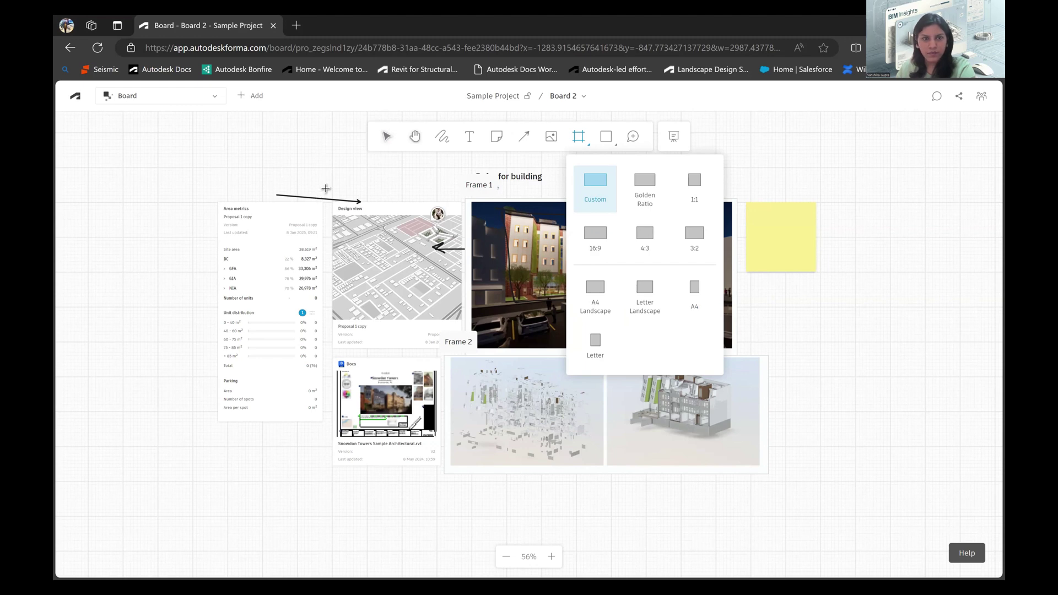
drag(326, 188, 465, 357)
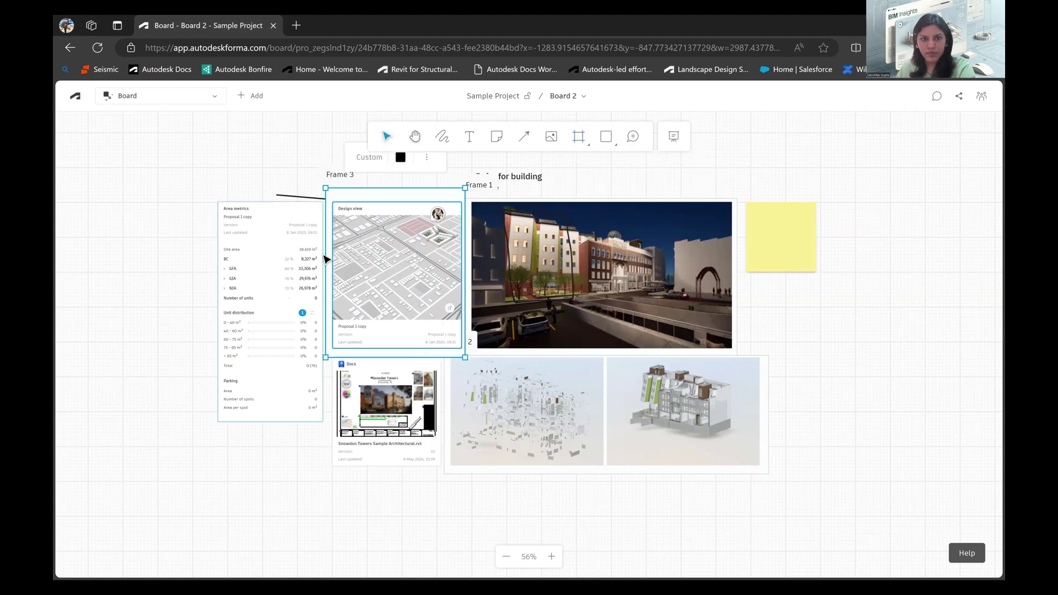
Step: Append Frame 3 as the third slide and start the full-screen presentation
click(674, 136)
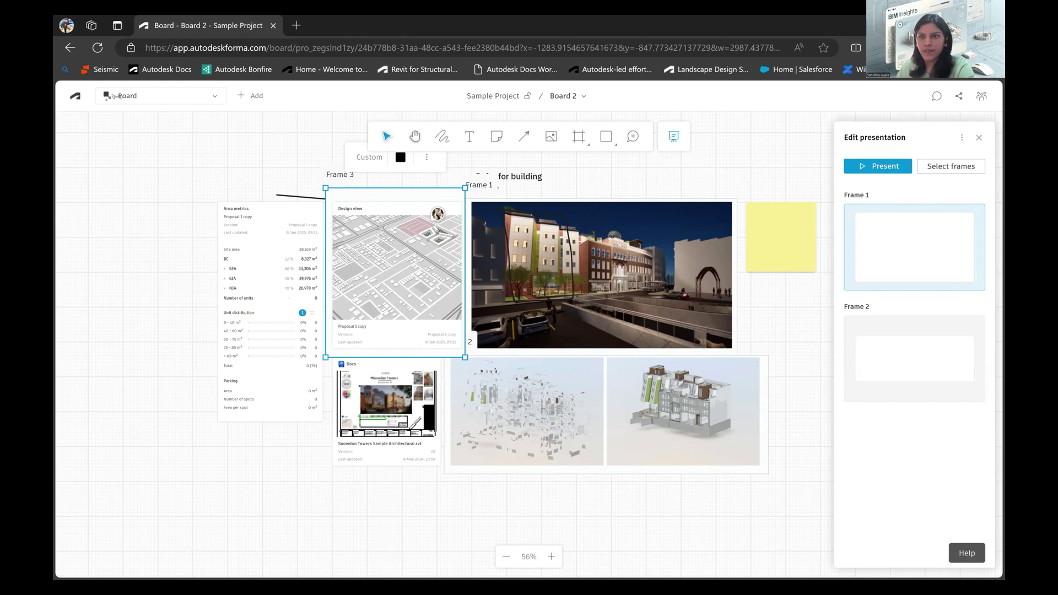
click(948, 167)
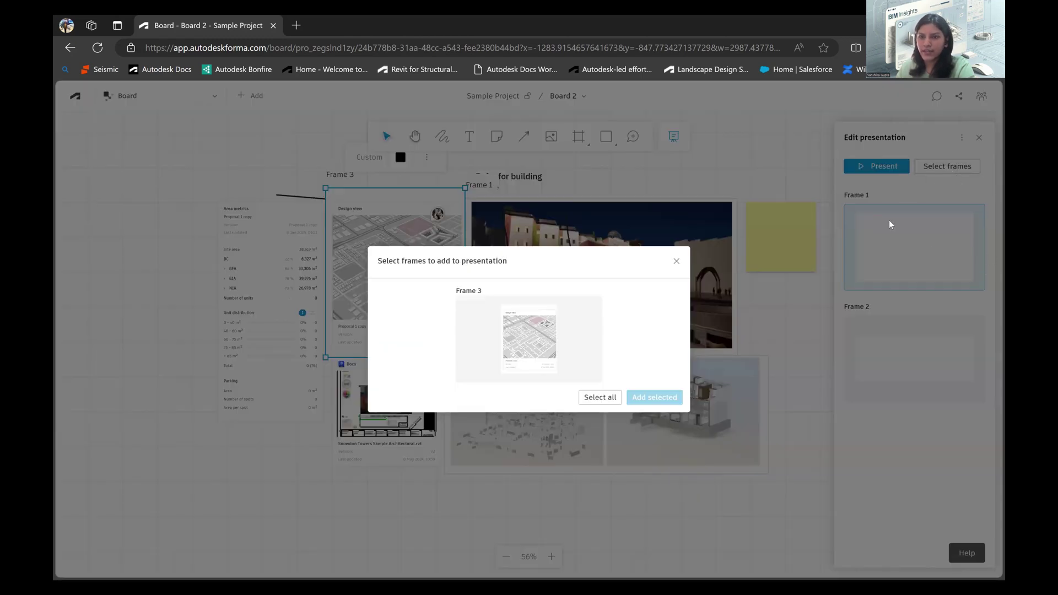
key(Return)
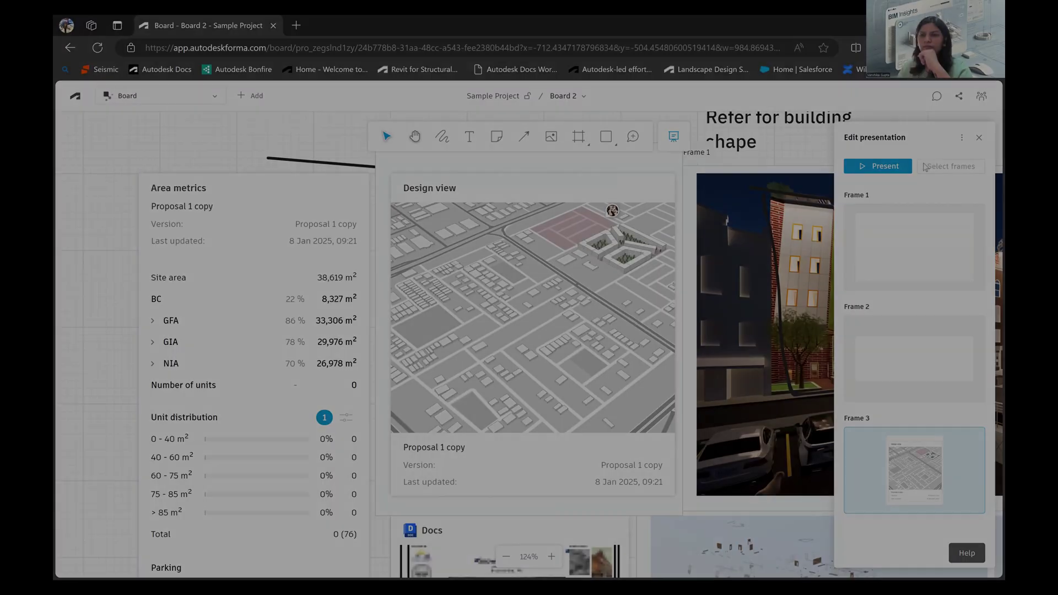
scroll(692, 284, down, 1)
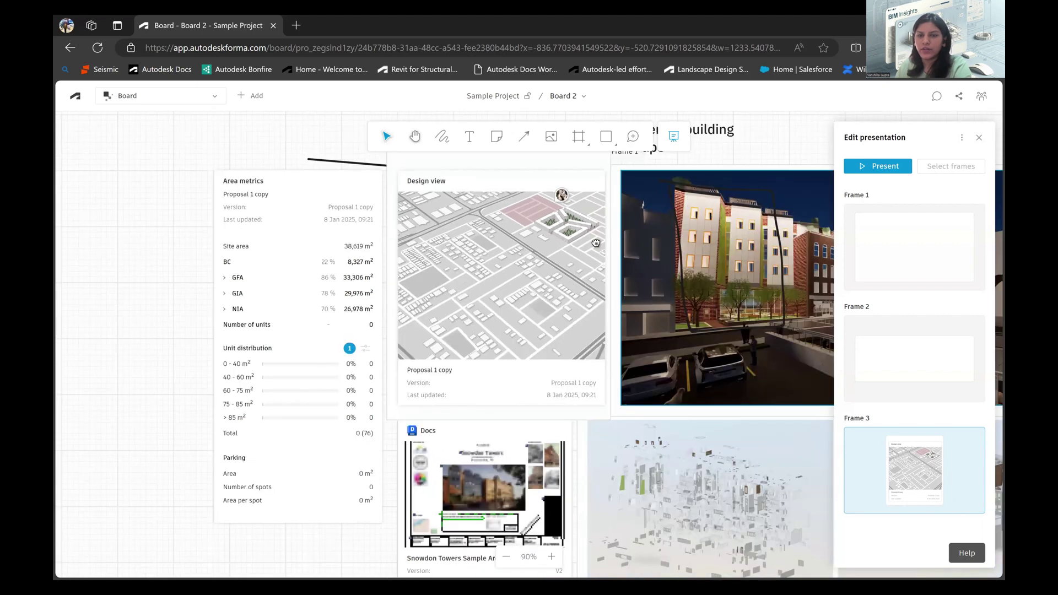
scroll(603, 255, down, 2)
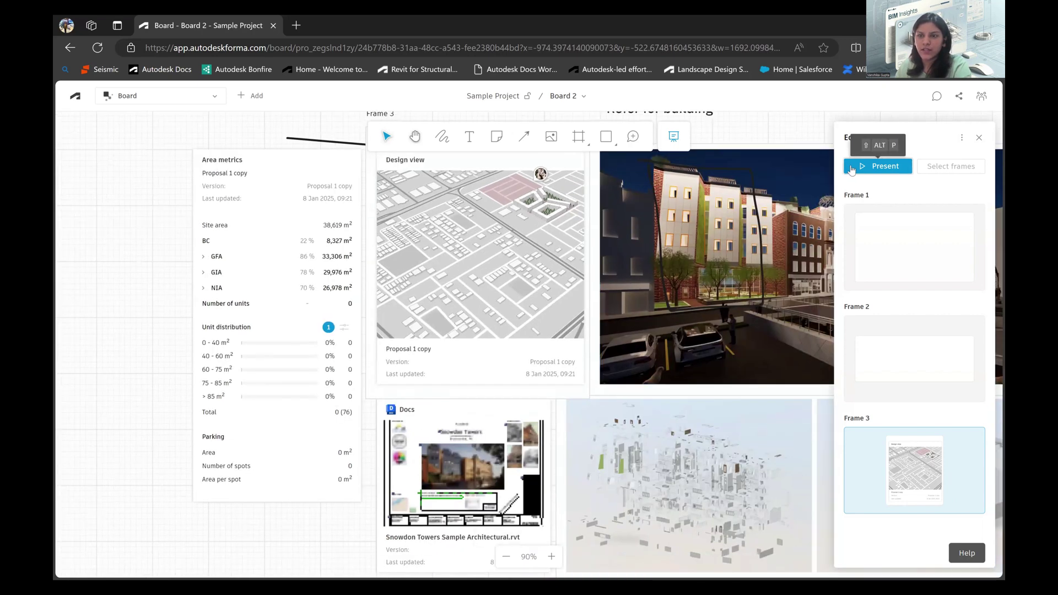
click(857, 171)
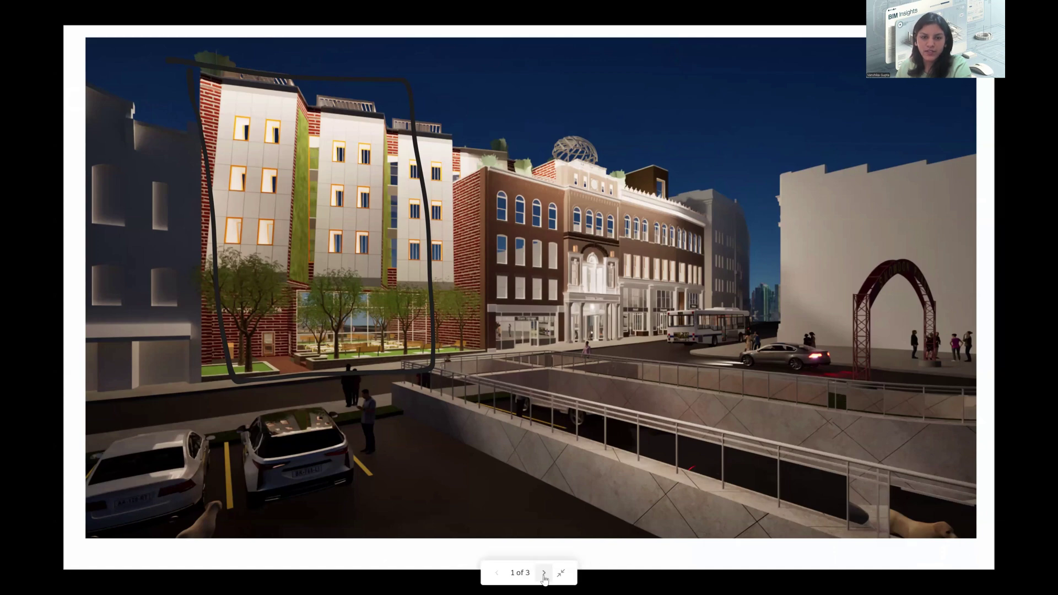
Step: Advance through slides 2 and 3 of 3, then exit the presentation back to the Board 2 editor
click(544, 573)
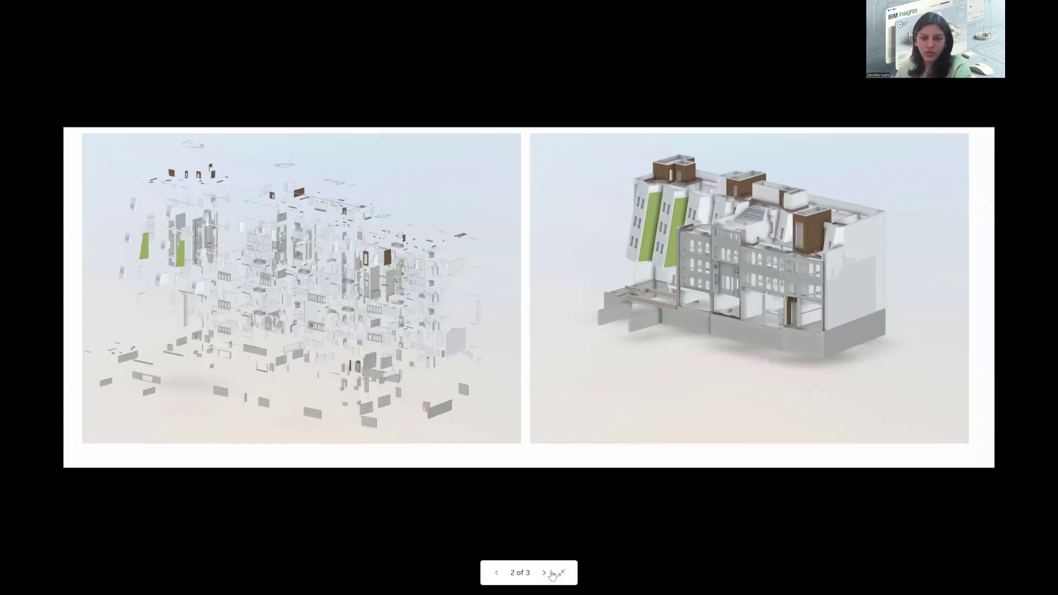
click(544, 573)
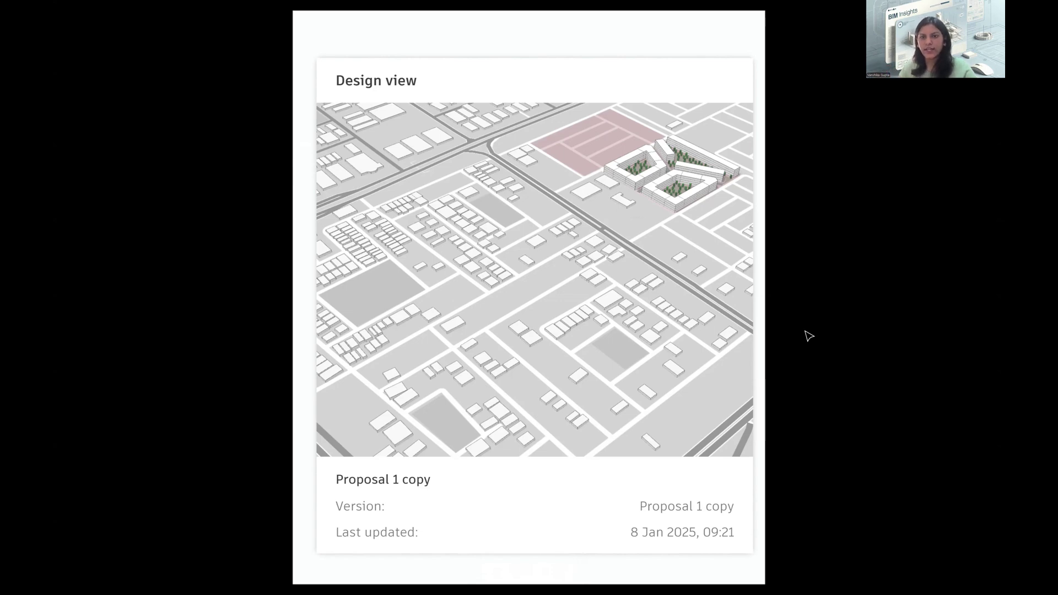
key(Escape)
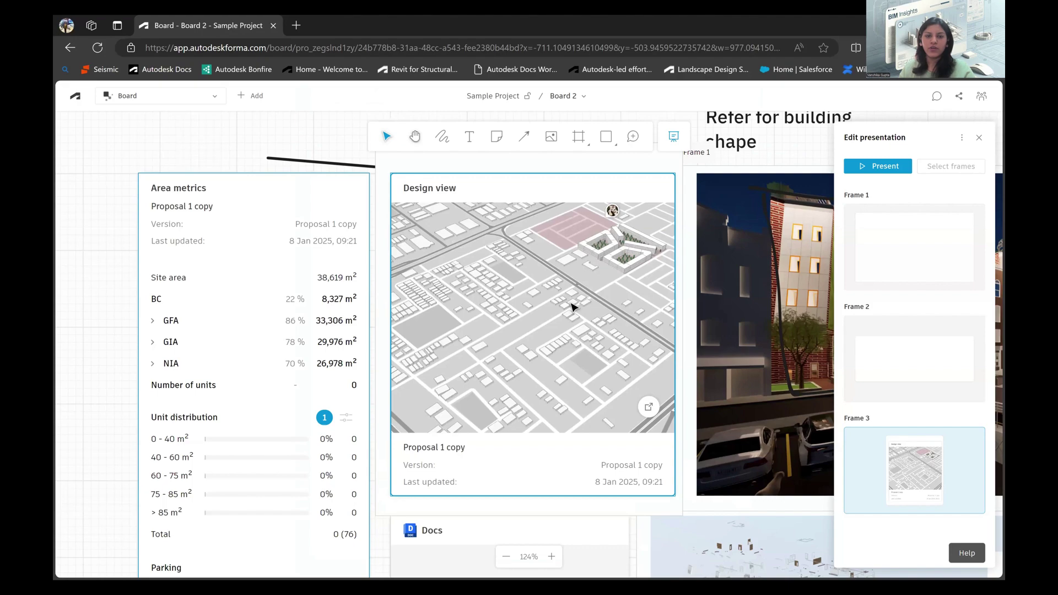
Step: Open Add widgets and choose Docs under Other to browse the hub's Autodesk projects
scroll(424, 287, down, 5)
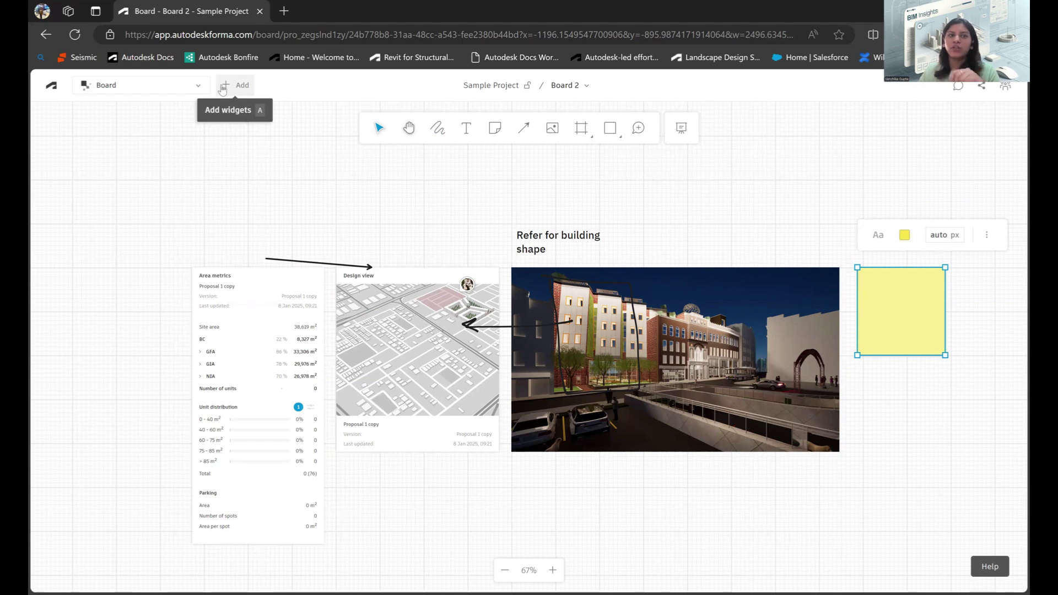
click(222, 87)
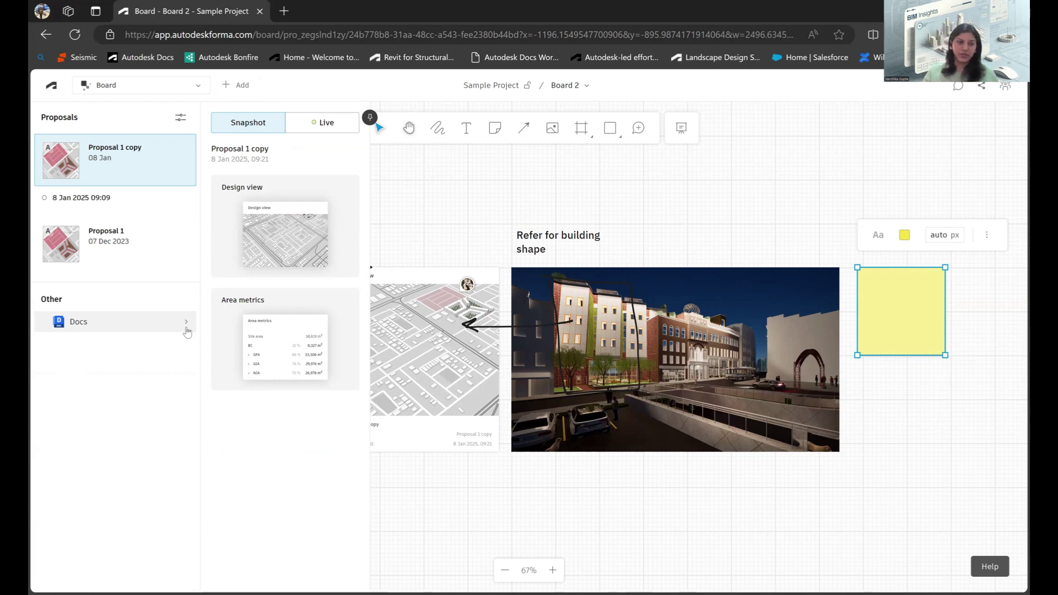
click(165, 329)
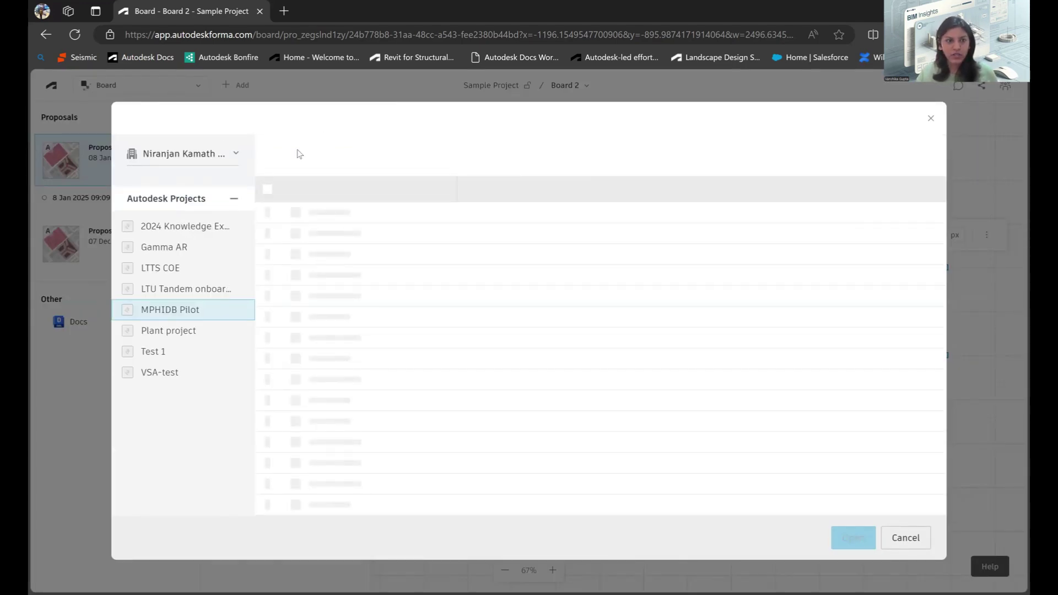
Step: Switch hubs and link Snowdon Towers Sample Architectural.rvt from Snowdon Building > Project Files > Architecture
click(236, 155)
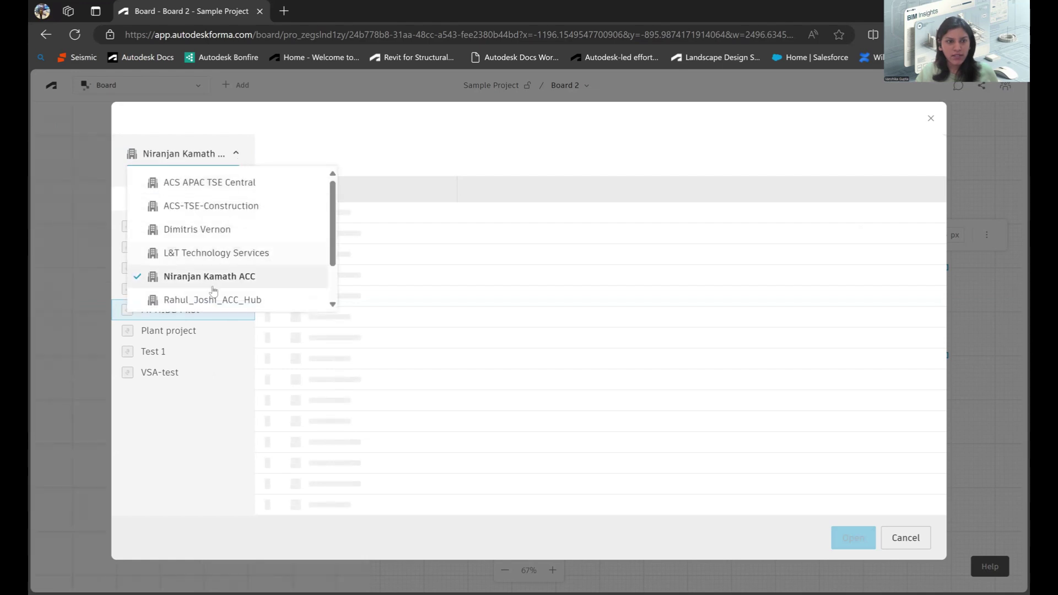
scroll(219, 231, down, 1)
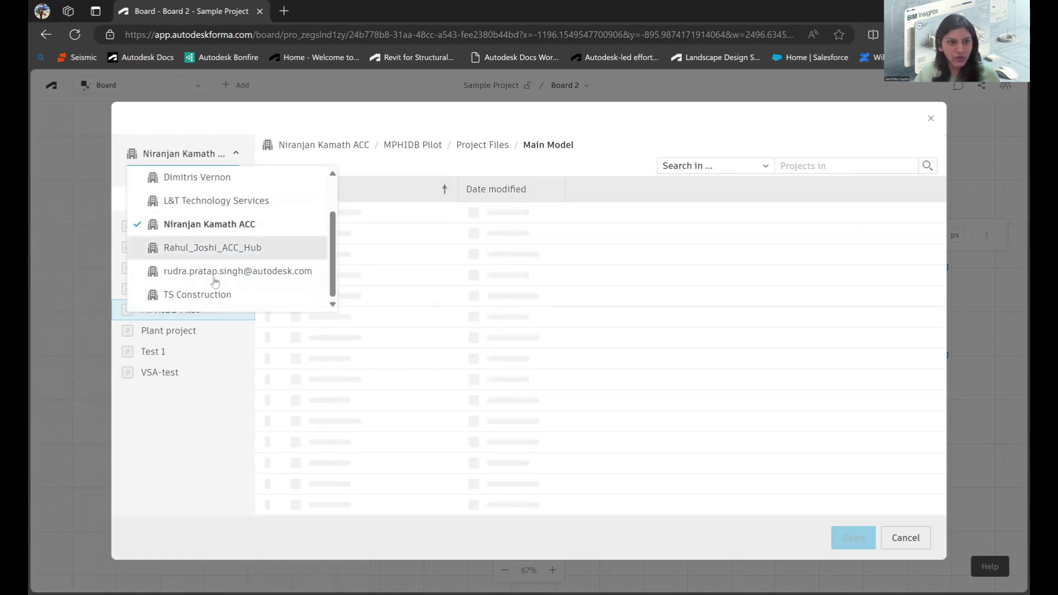
click(215, 273)
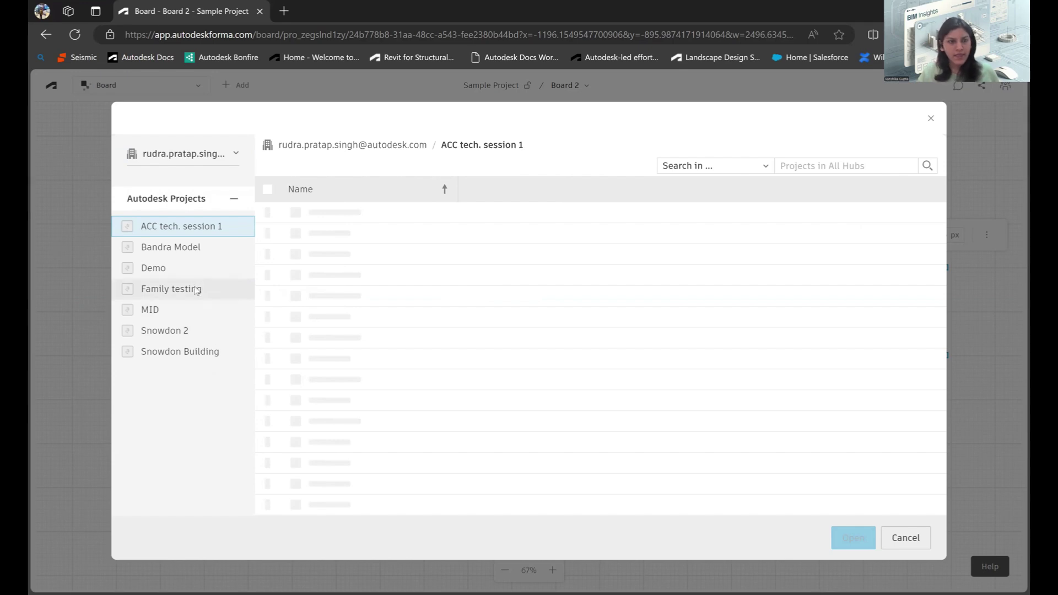
click(182, 352)
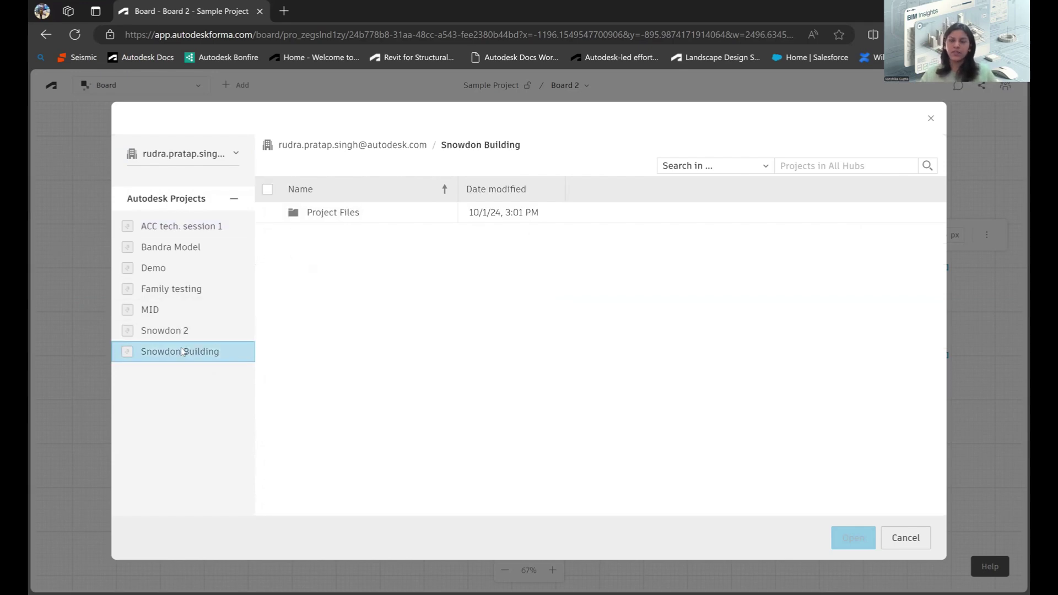
double_click(332, 213)
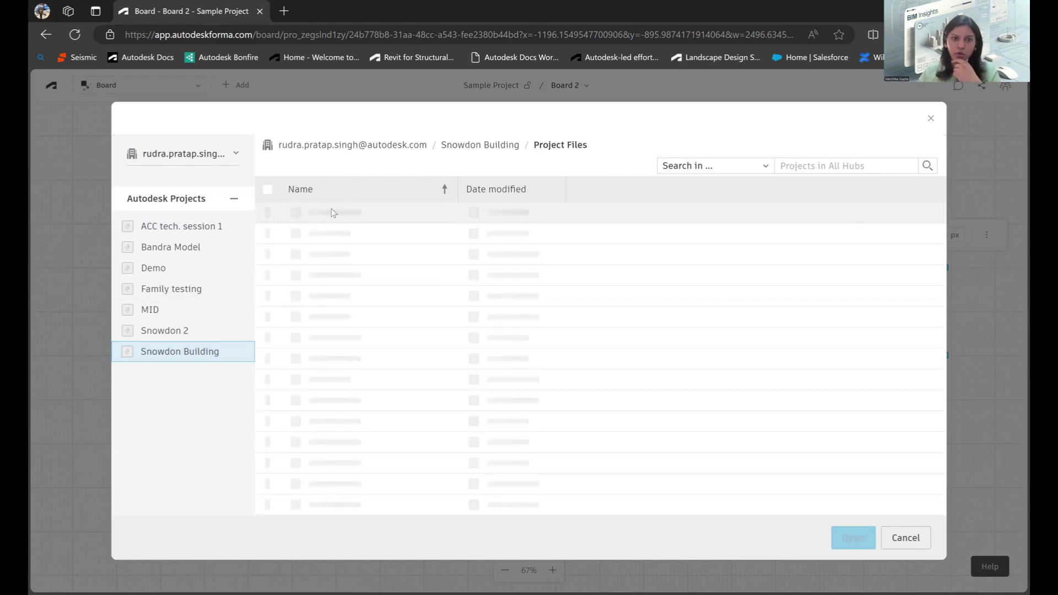
double_click(332, 212)
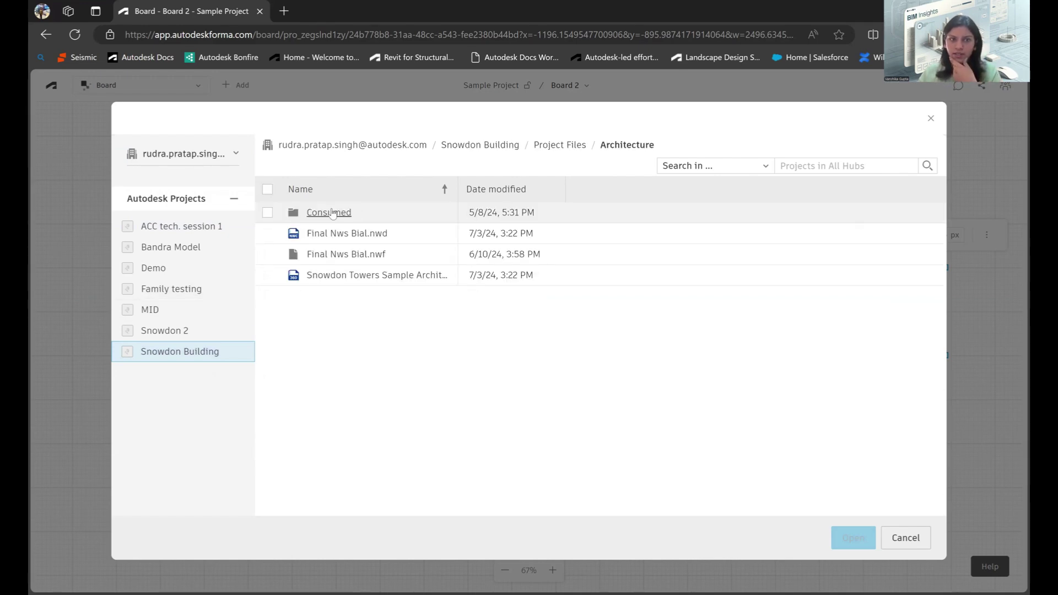
click(350, 277)
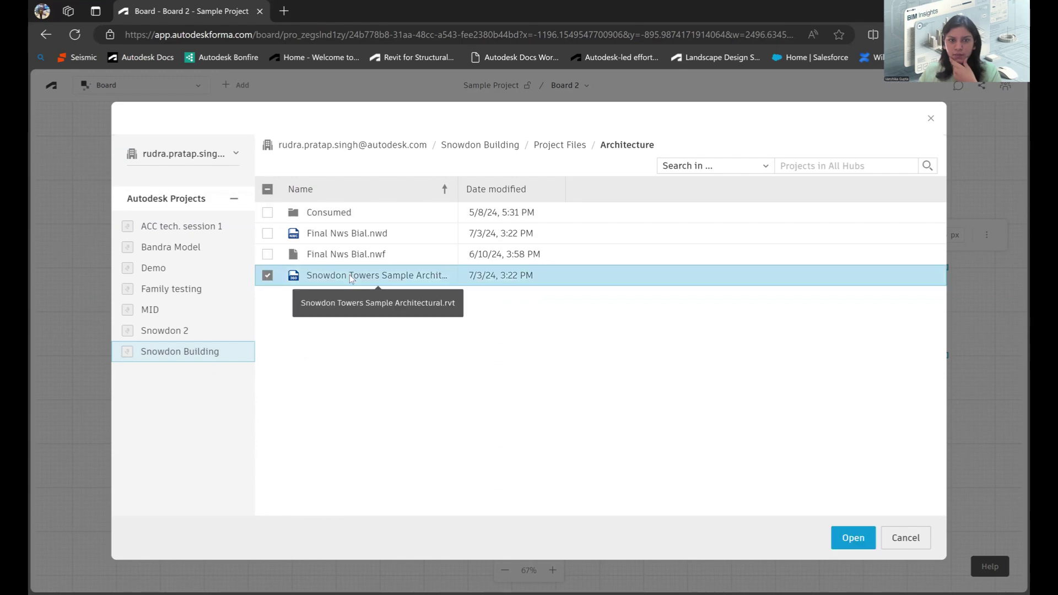
click(853, 538)
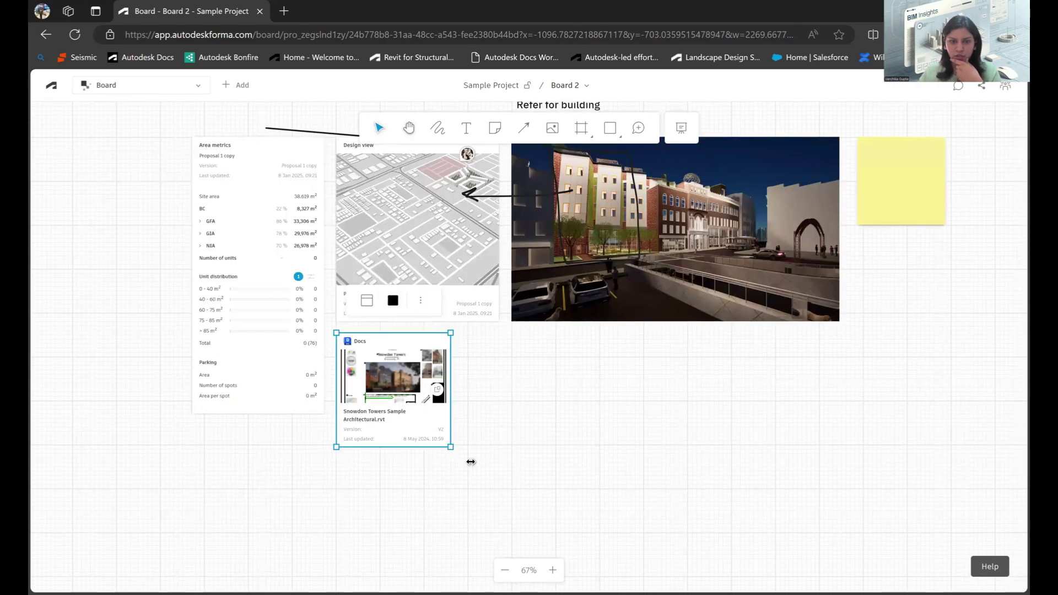
Step: Open the linked Snowdon Towers model in the 3D viewer and zoom in on it
click(458, 472)
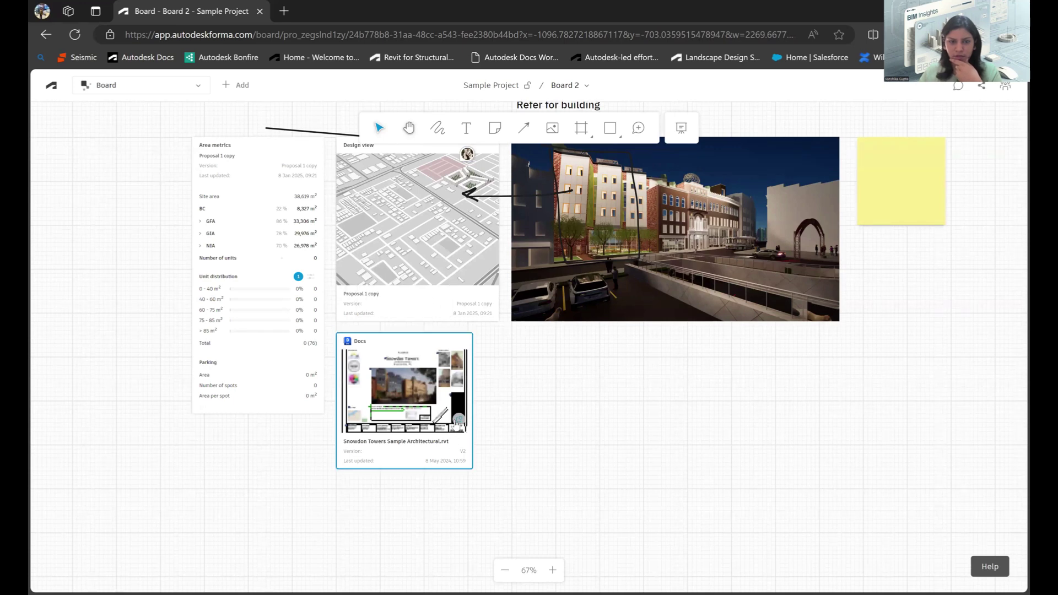
click(456, 421)
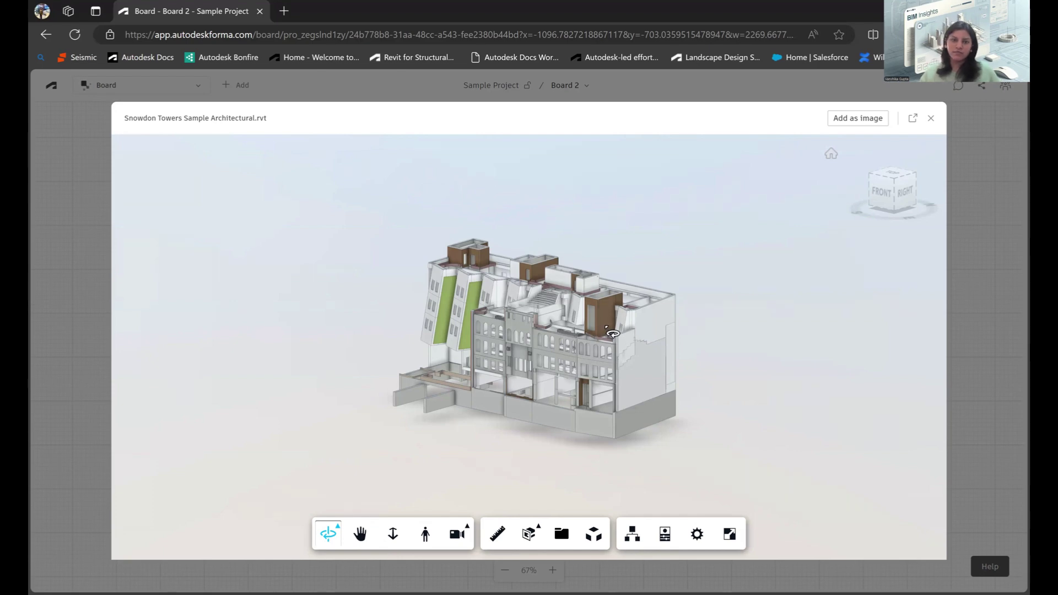
scroll(603, 332, up, 2)
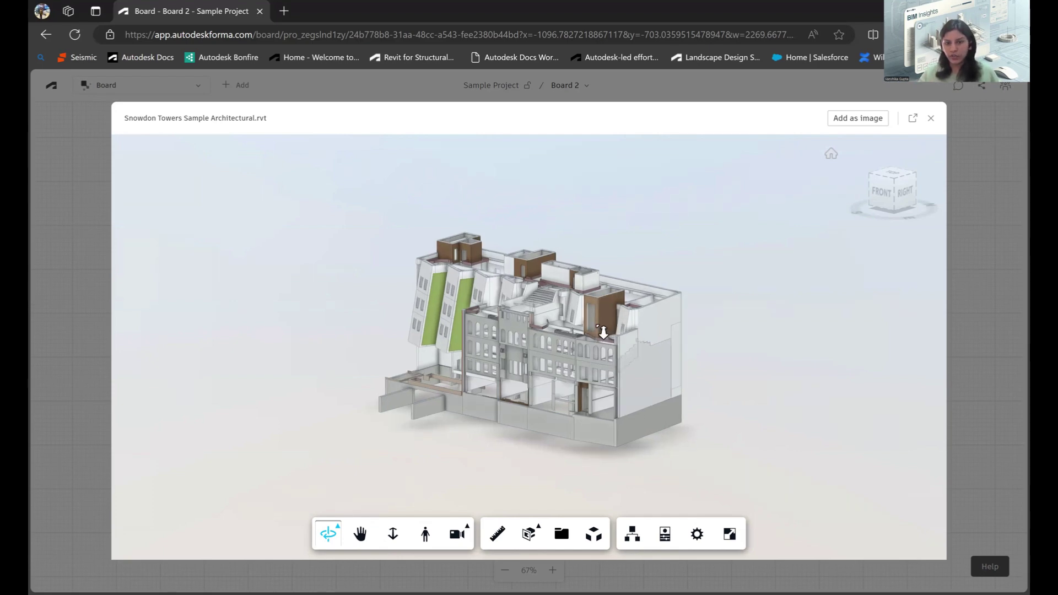
scroll(603, 332, up, 3)
scroll(618, 313, up, 2)
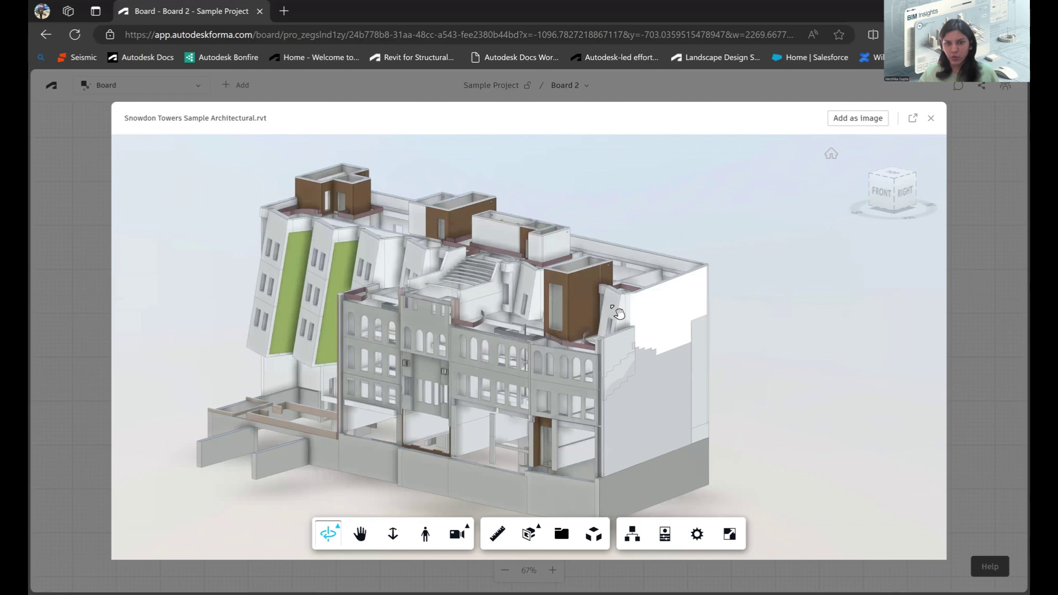
scroll(618, 313, down, 3)
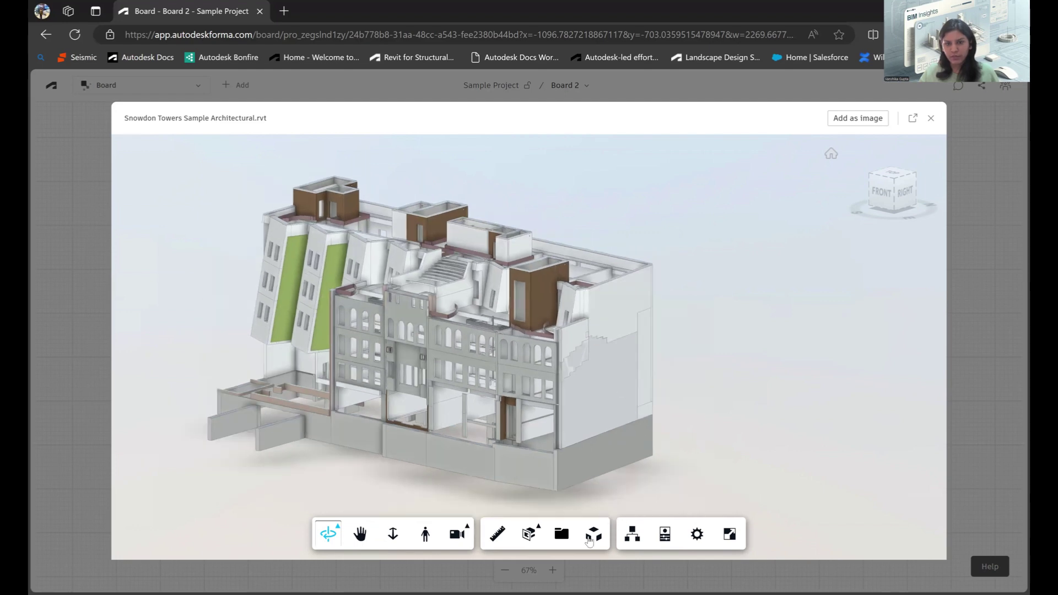
Step: Enable Explode, spread the building parts apart, and add the exploded view as a board image
click(594, 534)
drag(488, 500, 540, 499)
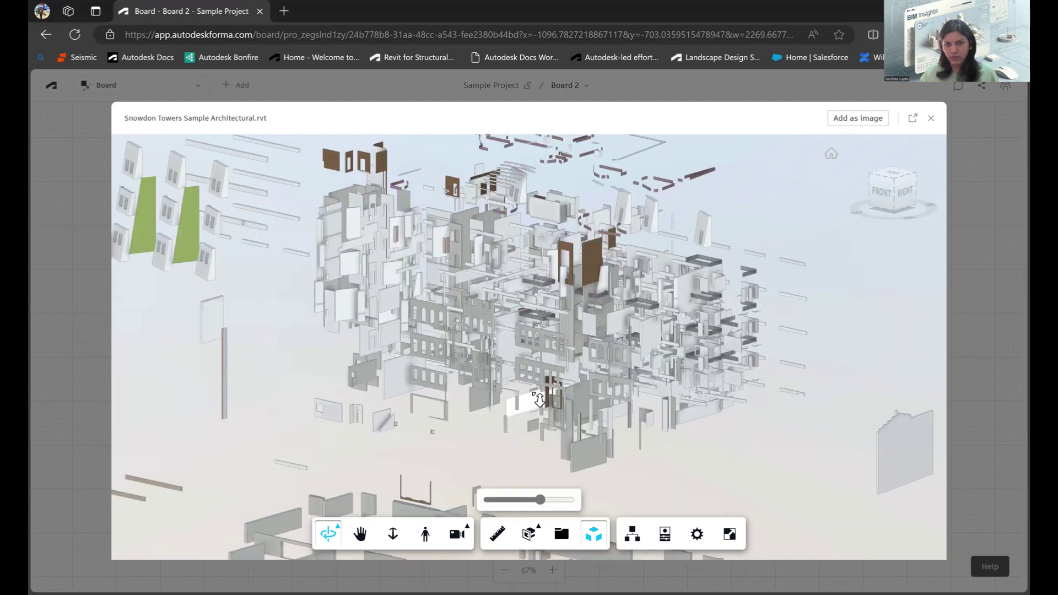
scroll(546, 500, down, 3)
click(551, 500)
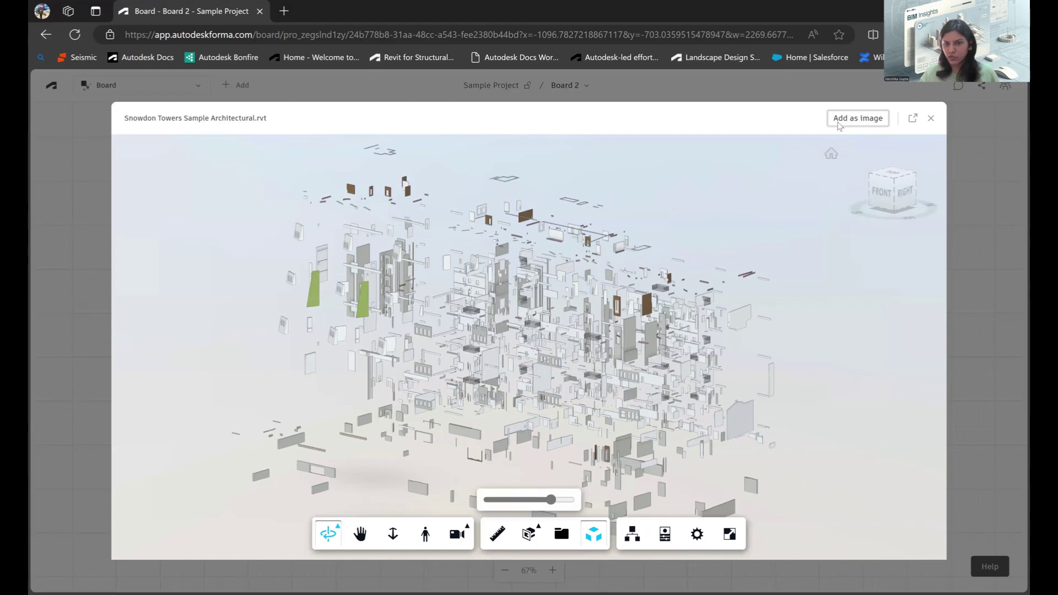
click(838, 124)
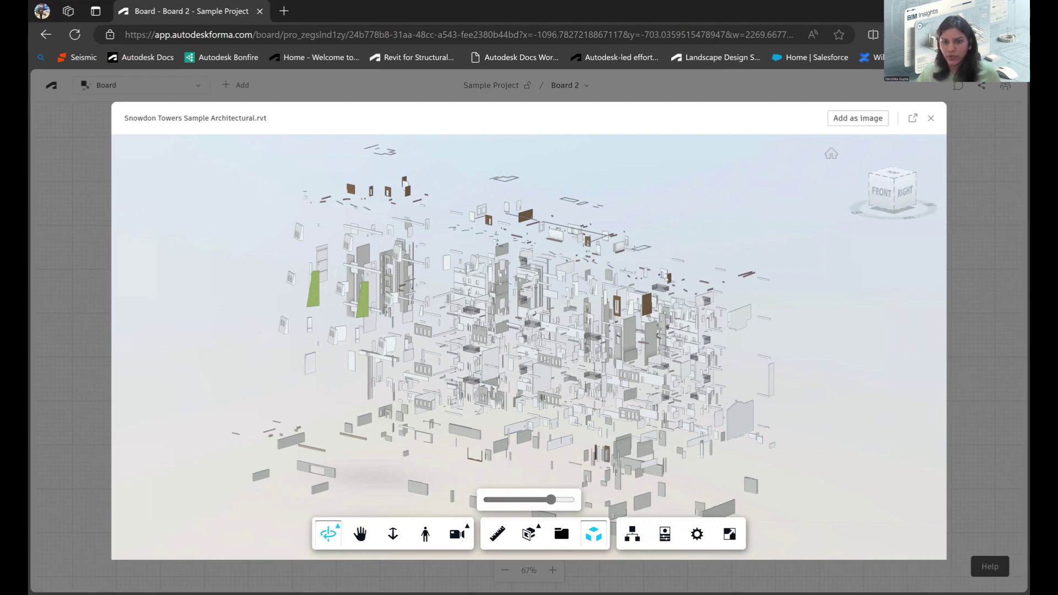
Step: Fully reassemble the model, add the assembled view as an image, and close the viewer
drag(551, 500, 547, 500)
drag(466, 503, 479, 446)
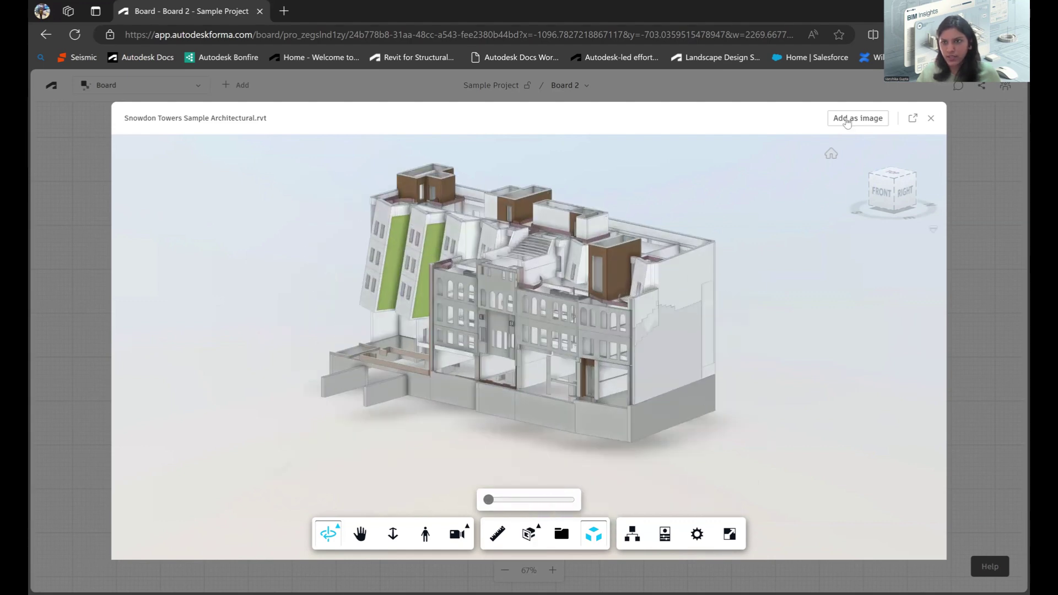
click(847, 120)
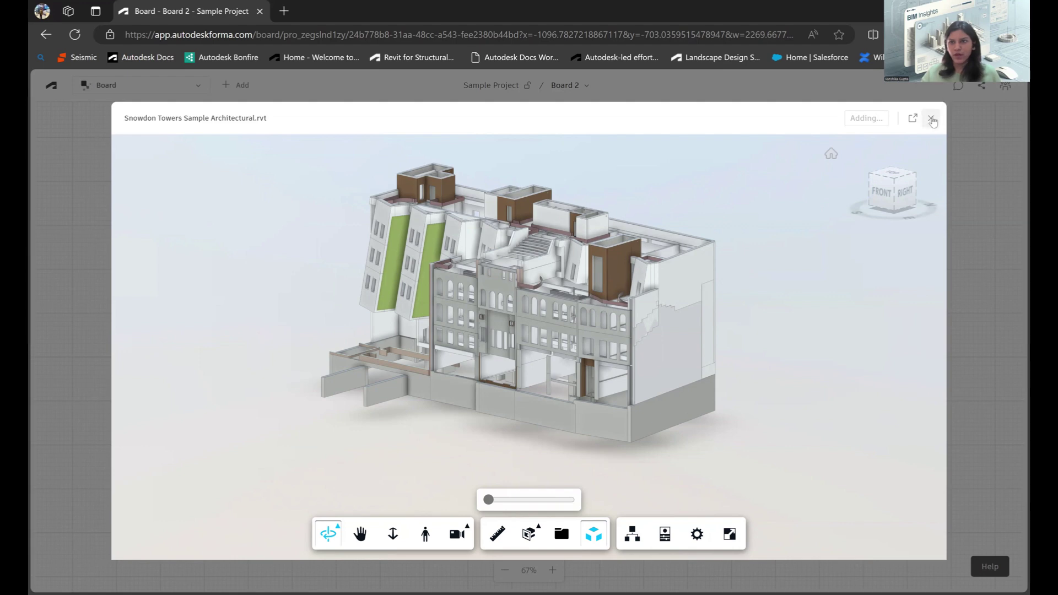
click(932, 118)
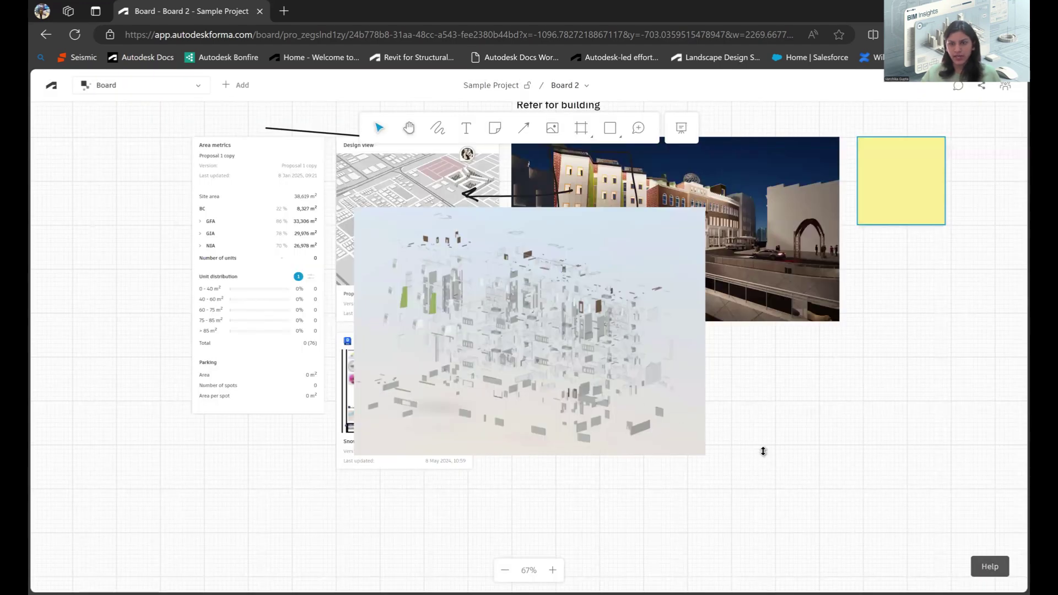
Step: Place the assembled render beside the exploded image, below the street render
scroll(678, 341, down, 3)
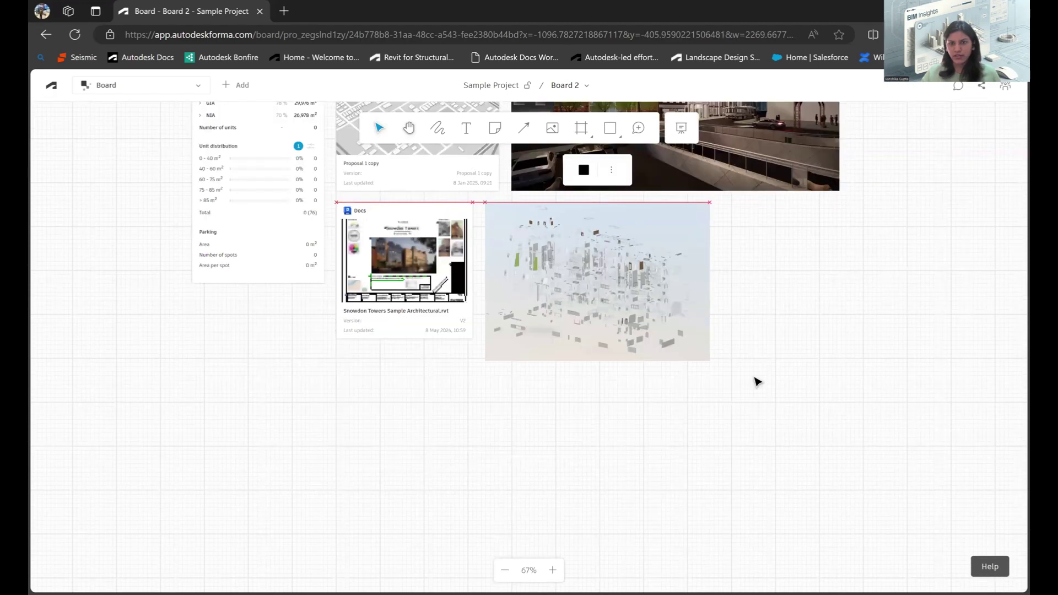
scroll(757, 382, up, 3)
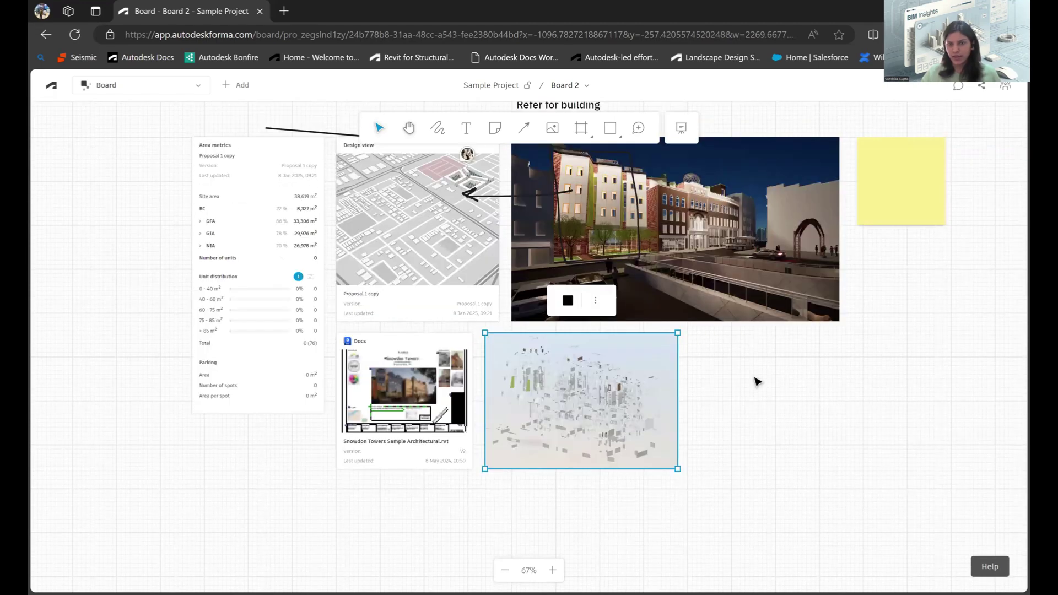
scroll(791, 508, up, 1)
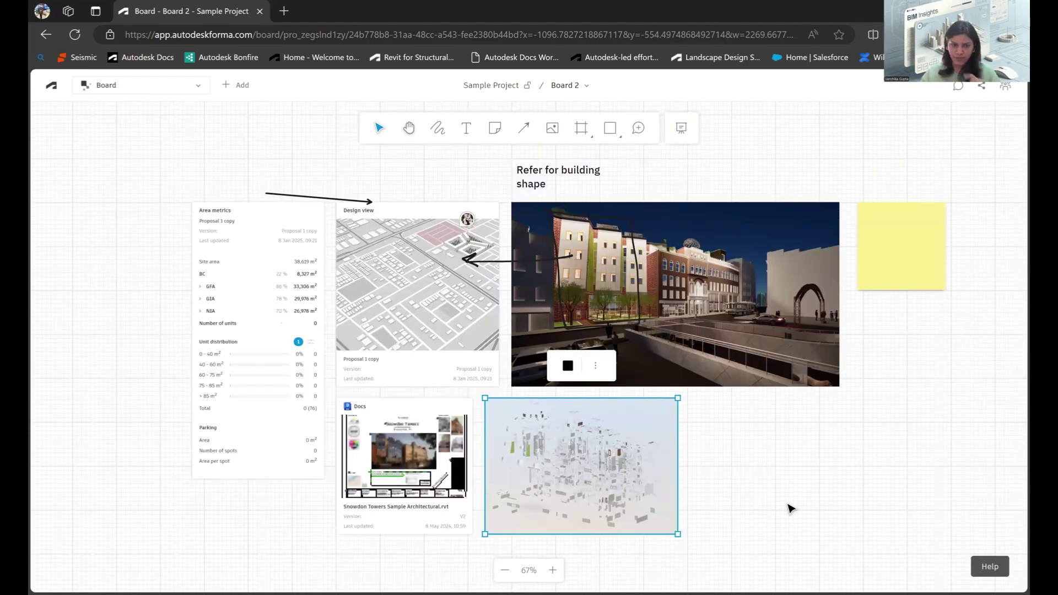
click(748, 479)
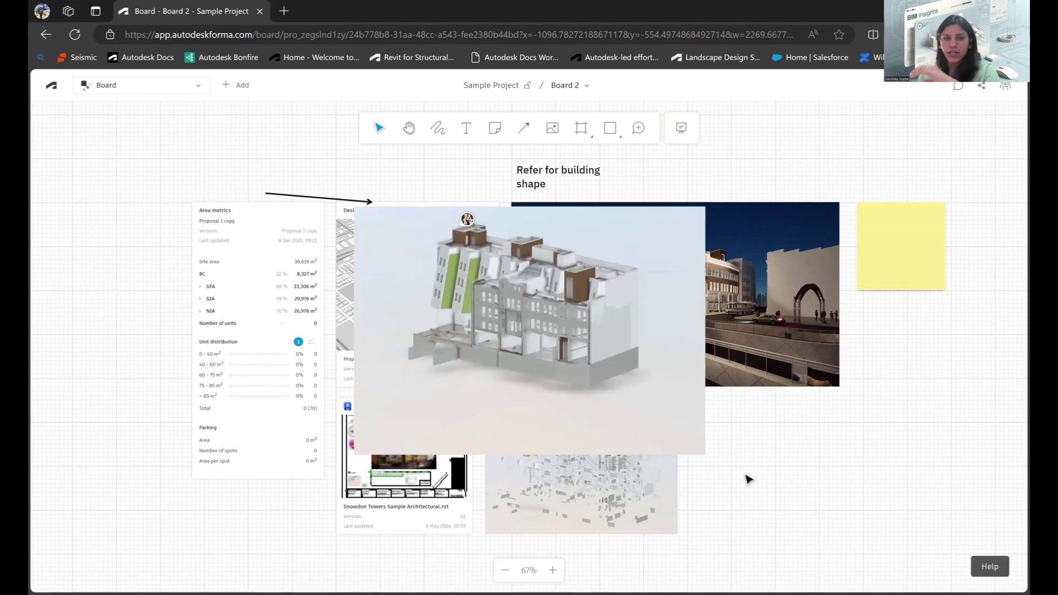
drag(586, 404, 860, 544)
Step: Shrink the assembled render so it matches the exploded image's size
scroll(627, 464, down, 3)
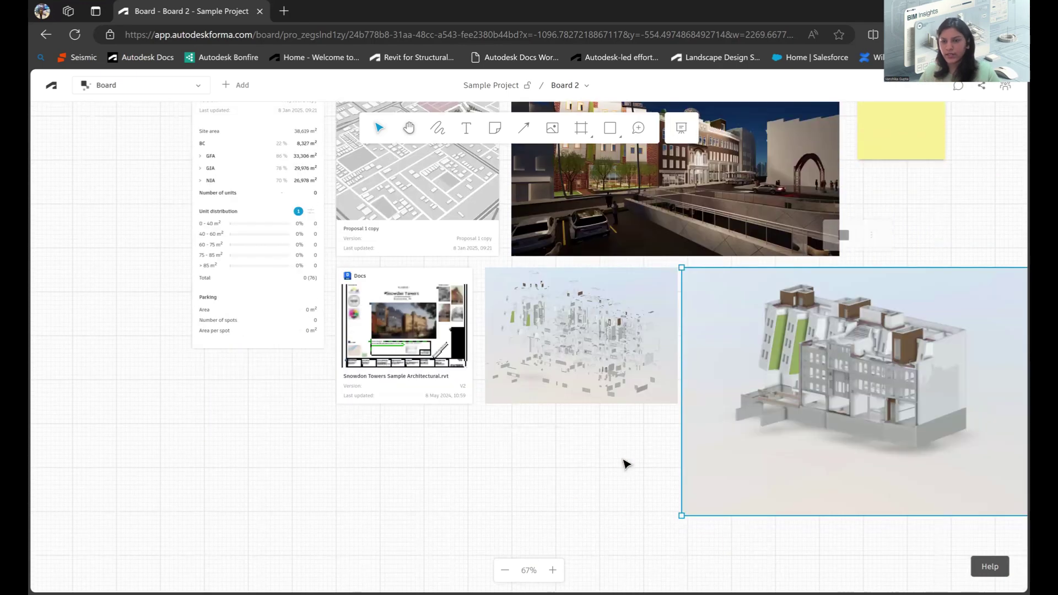
ctrl+scroll(626, 463, down, 1)
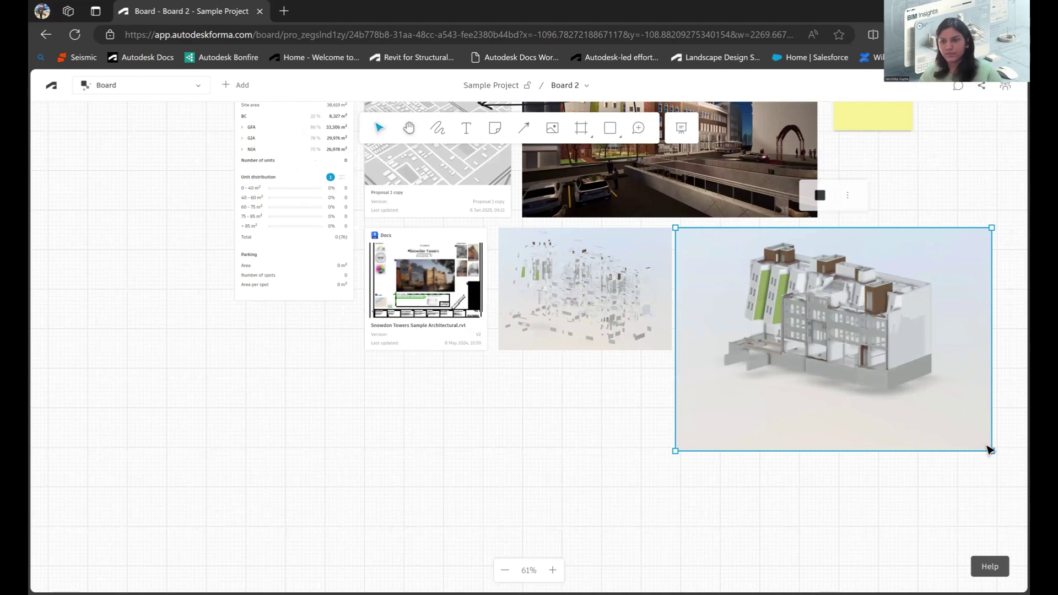
drag(991, 450, 808, 349)
scroll(791, 381, up, 2)
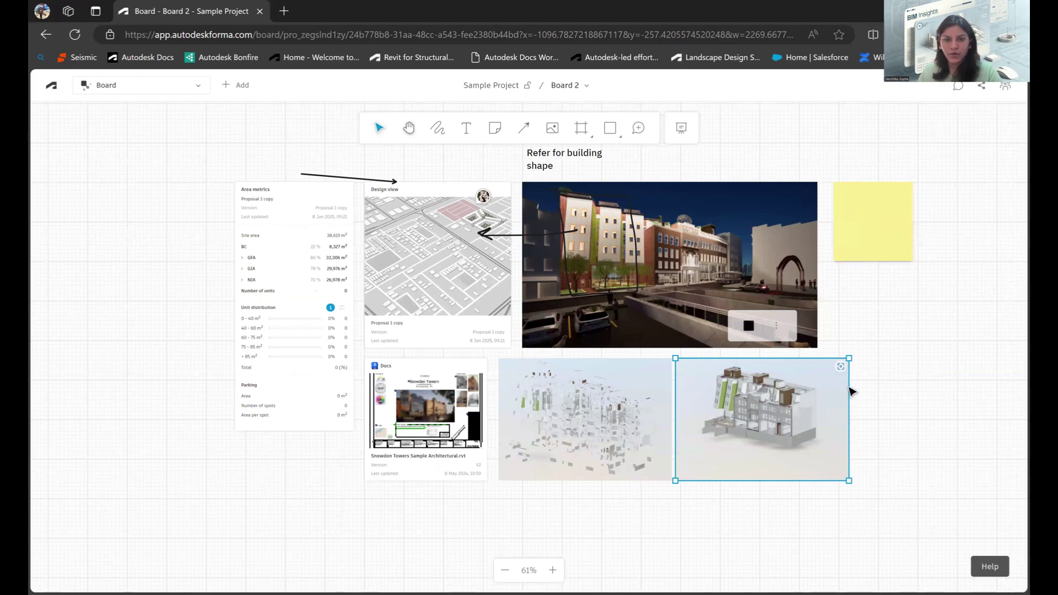
Step: Deselect the render image and scroll up the board
click(873, 396)
scroll(873, 396, up, 1)
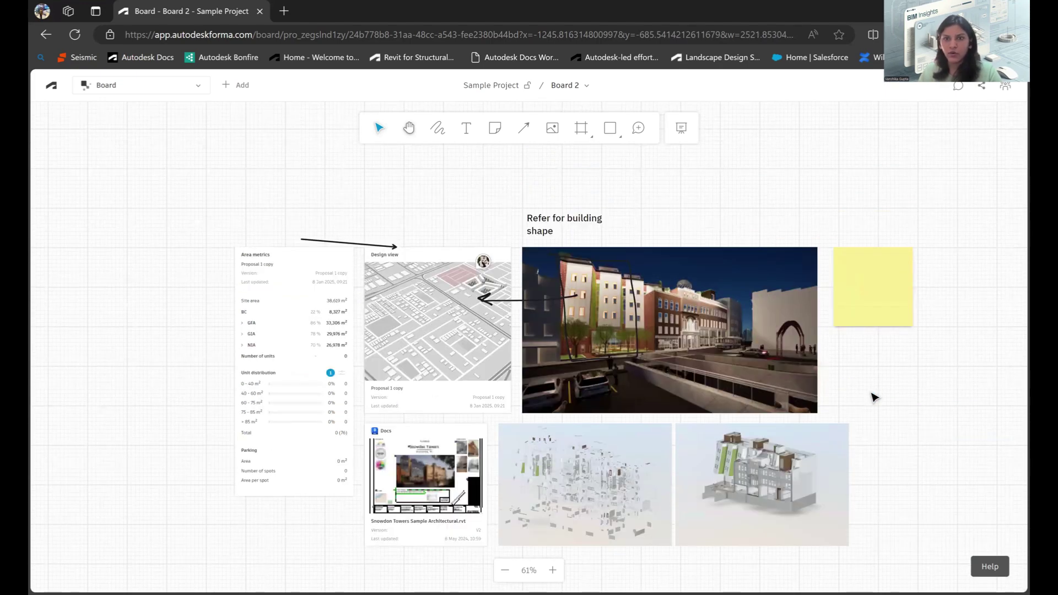